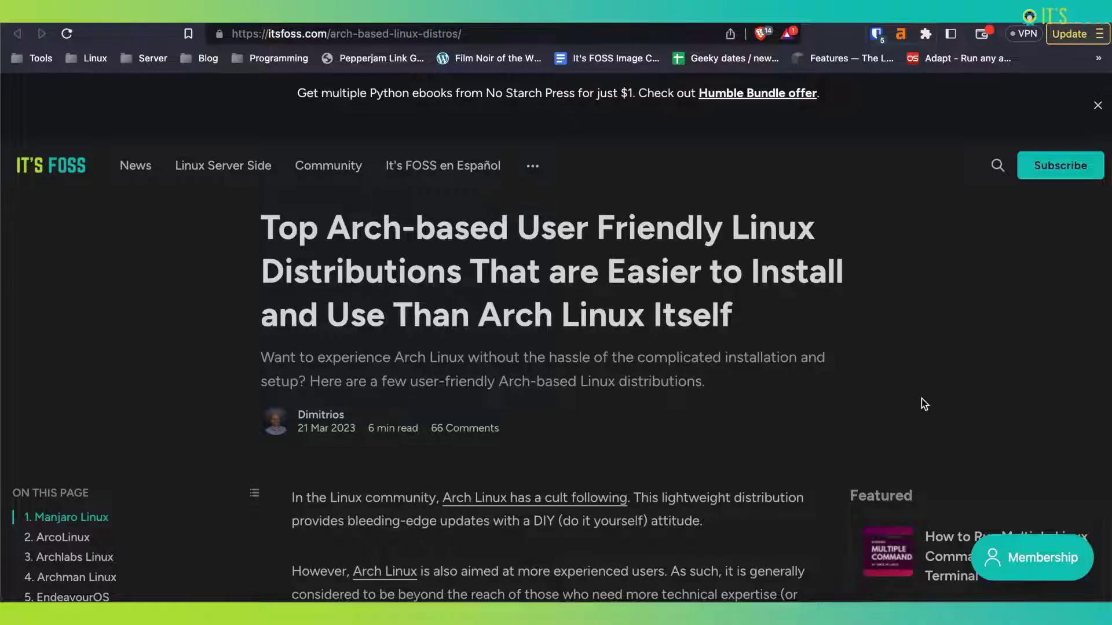
- Scroll the It's FOSS Arch-based distros article down to the '8. Artix Linux' heading
scroll(922, 404, down, 6)
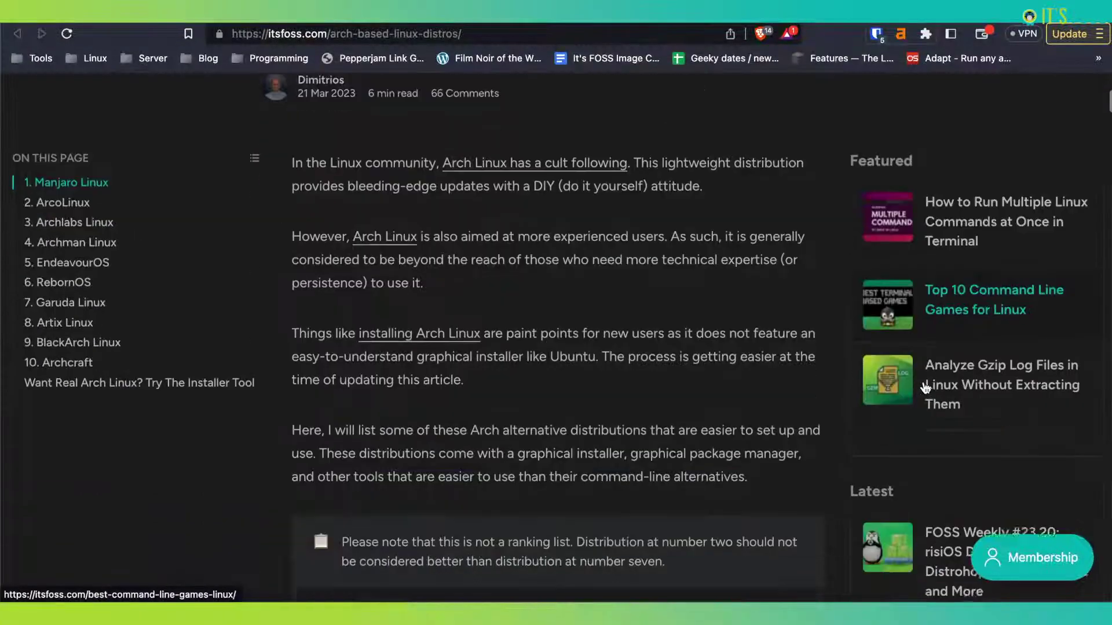
scroll(925, 387, down, 10)
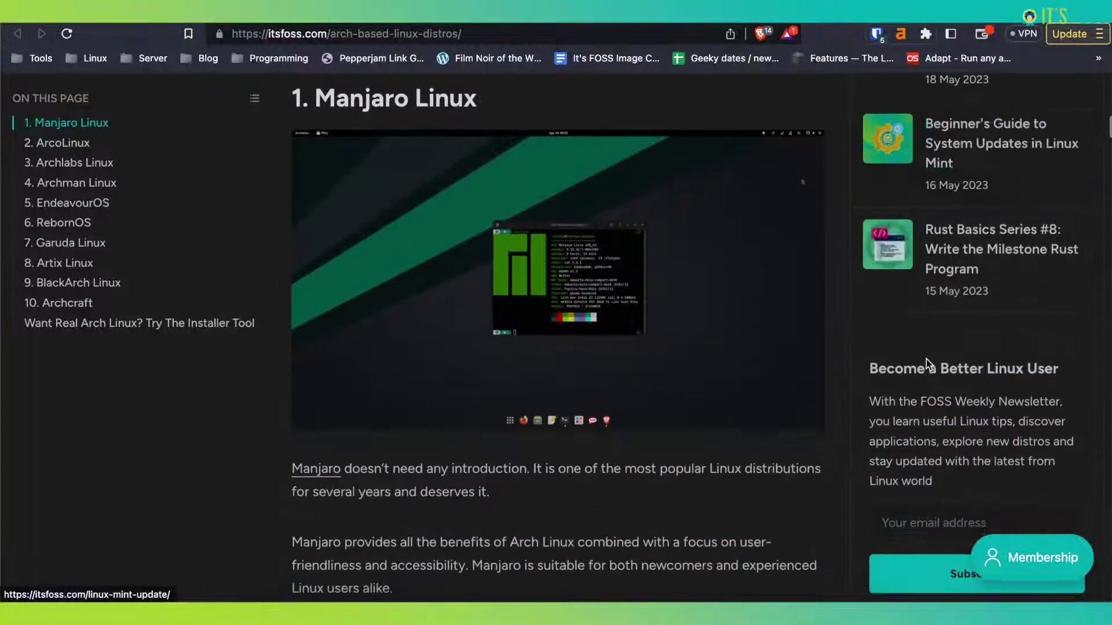
scroll(926, 362, down, 15)
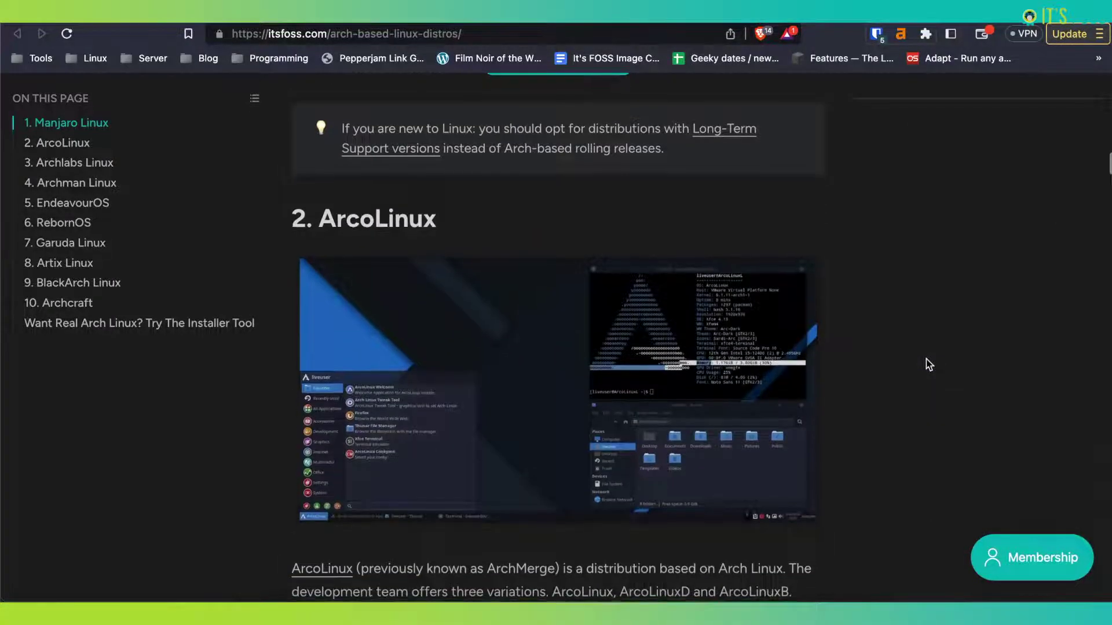
scroll(925, 359, down, 13)
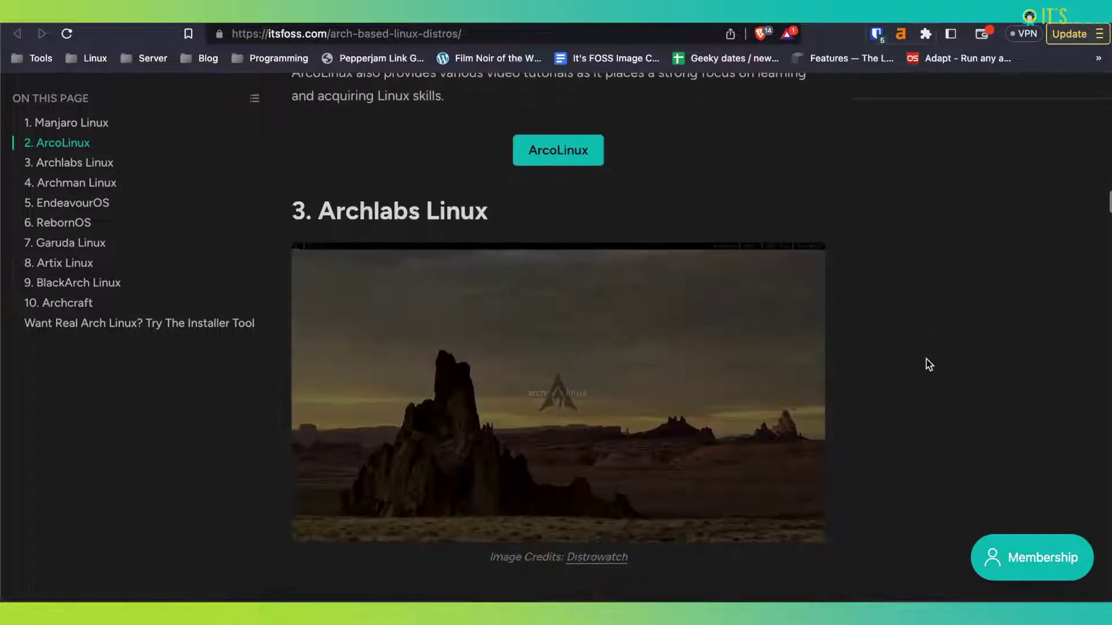
scroll(926, 364, down, 11)
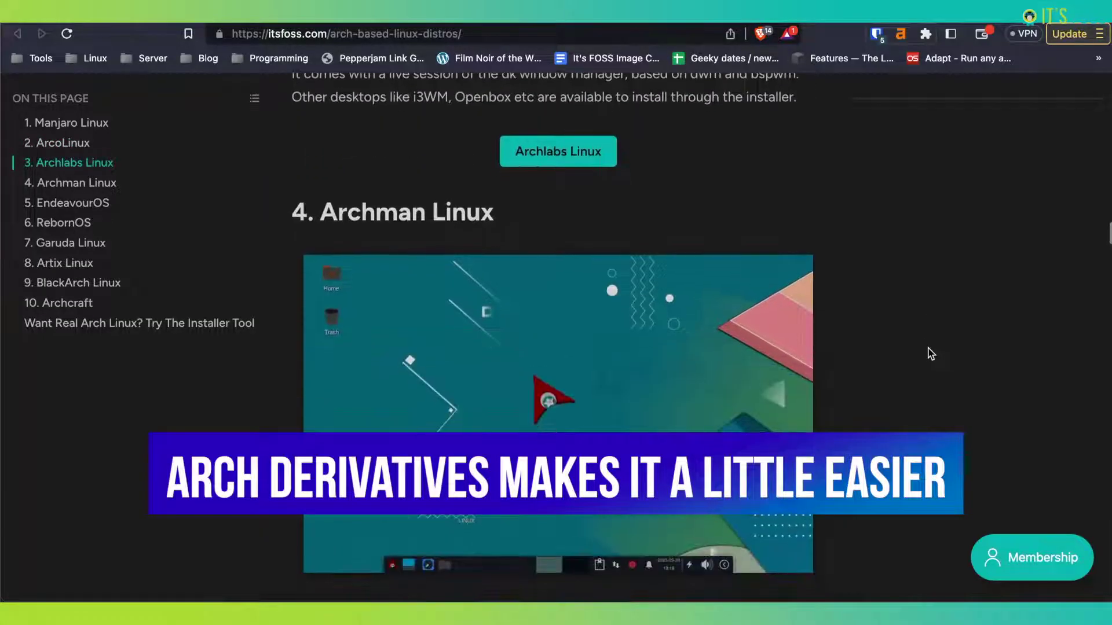
scroll(931, 355, down, 11)
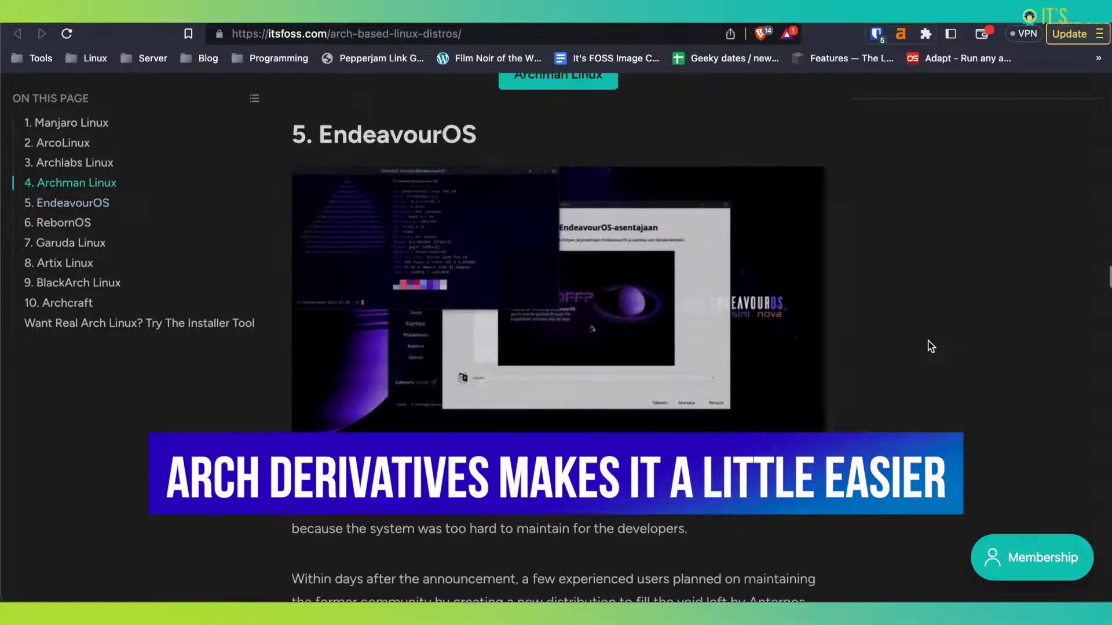
scroll(931, 346, down, 10)
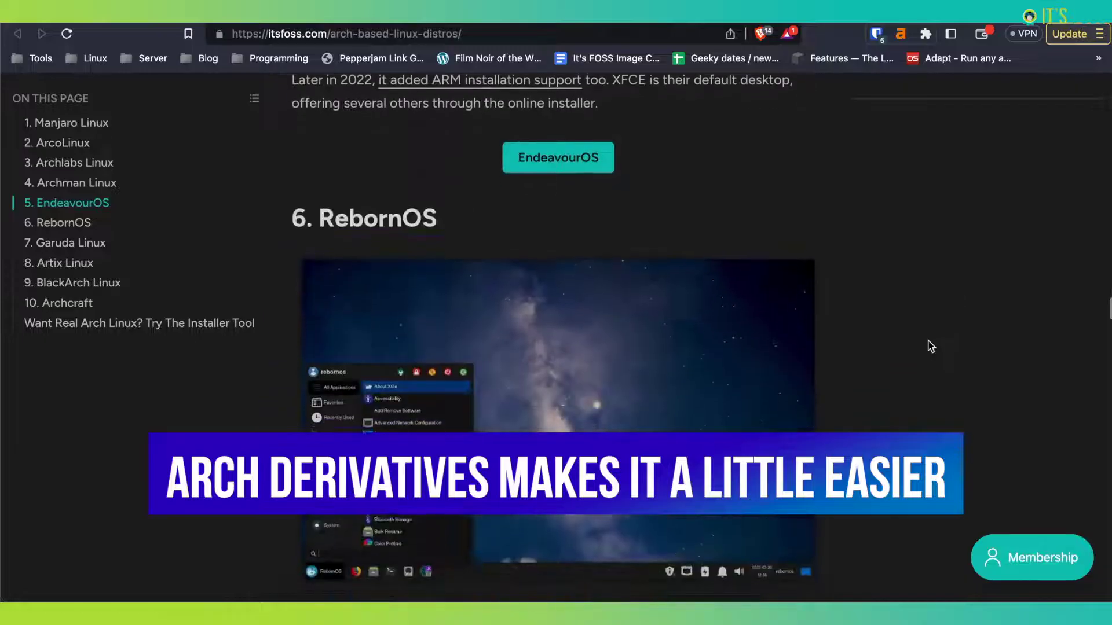
scroll(931, 347, down, 17)
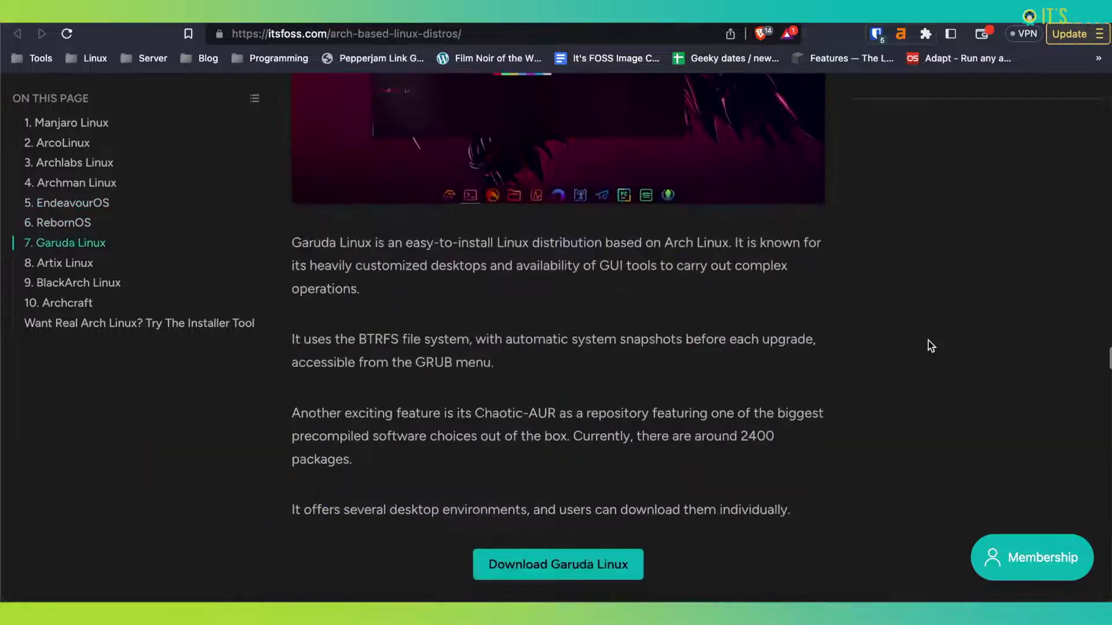
scroll(930, 346, up, 6)
scroll(931, 346, down, 10)
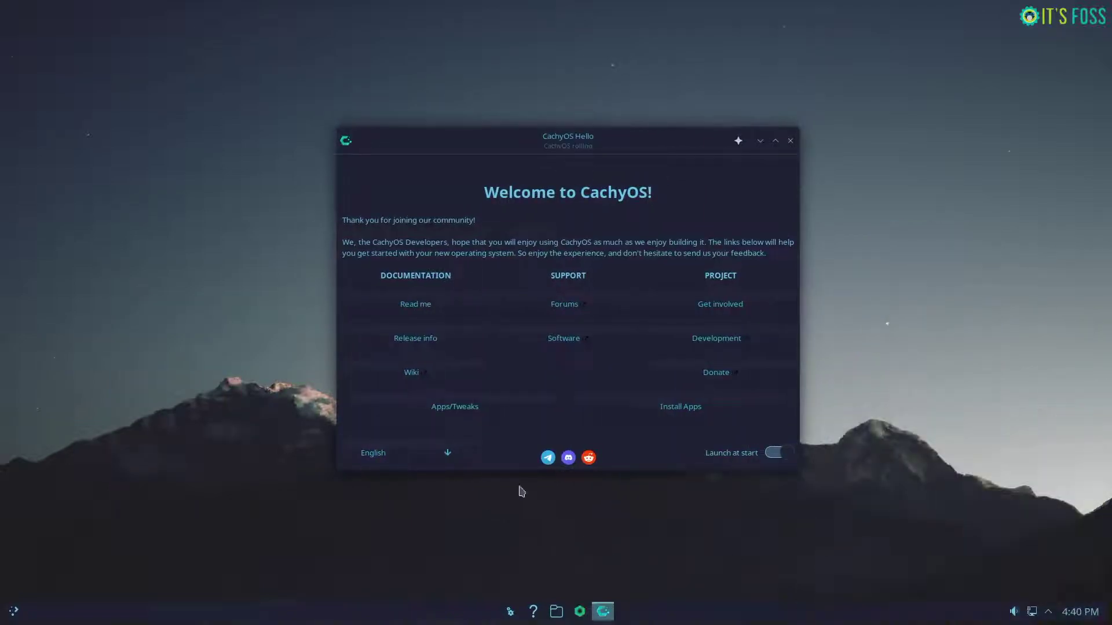
- Open the Apps/Tweaks page from the Welcome page's Documentation links
click(480, 410)
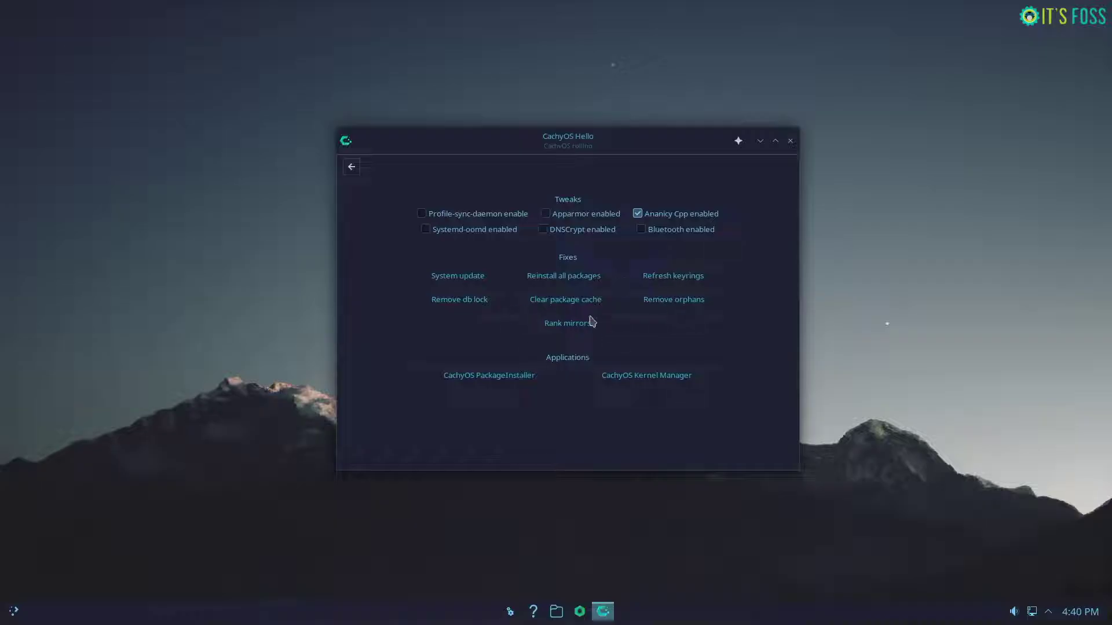
- Open Install Apps and expand then collapse the Browsers and Graphics Creating categories
click(352, 168)
click(658, 415)
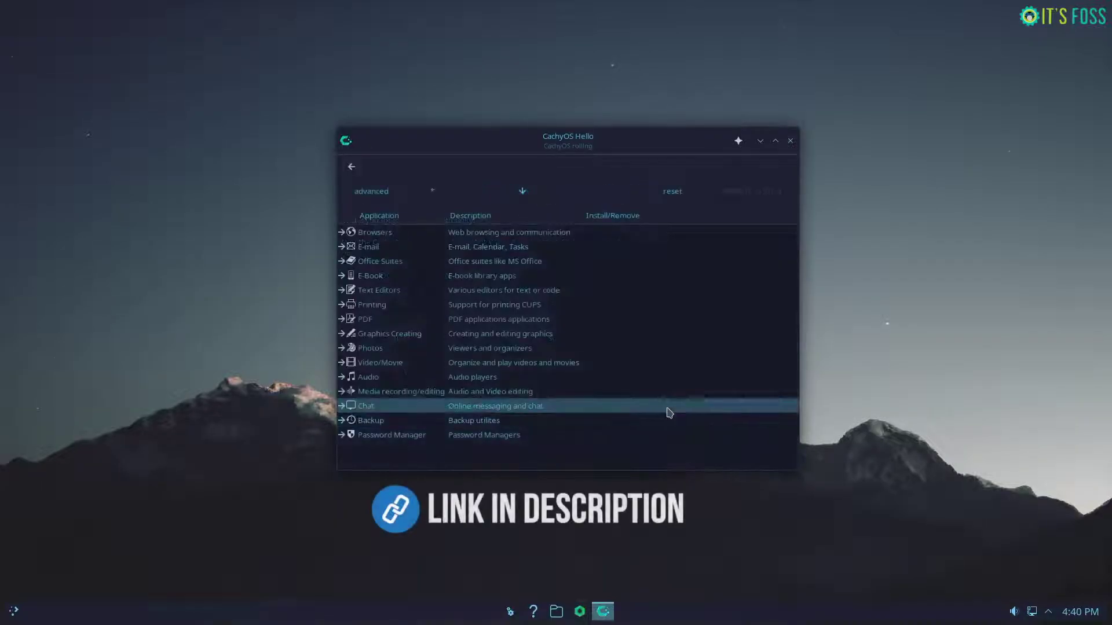
click(341, 236)
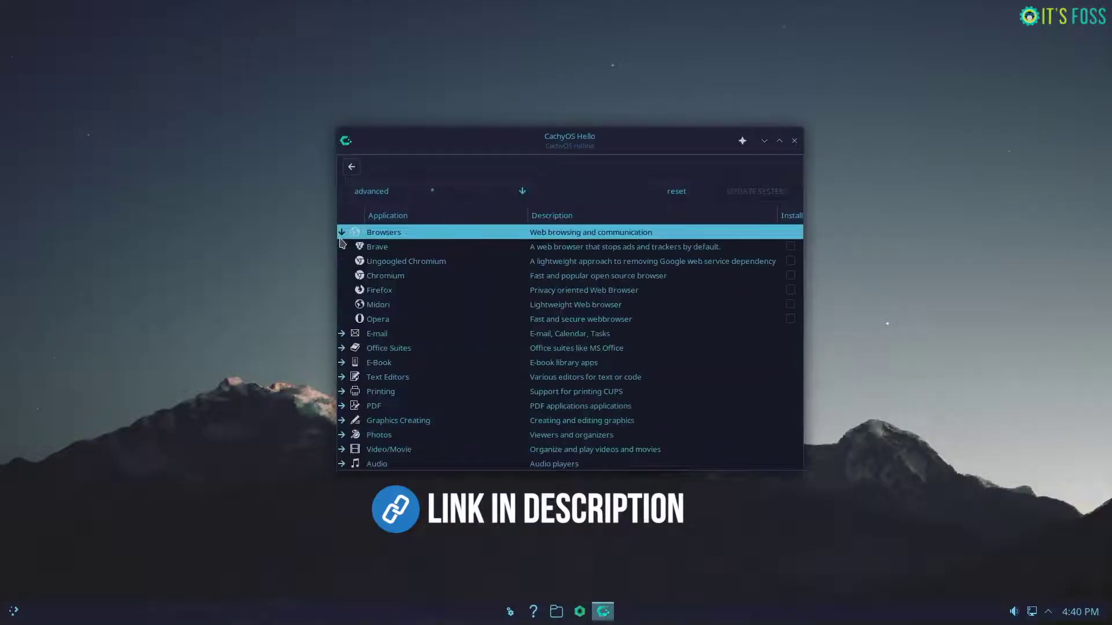
click(341, 236)
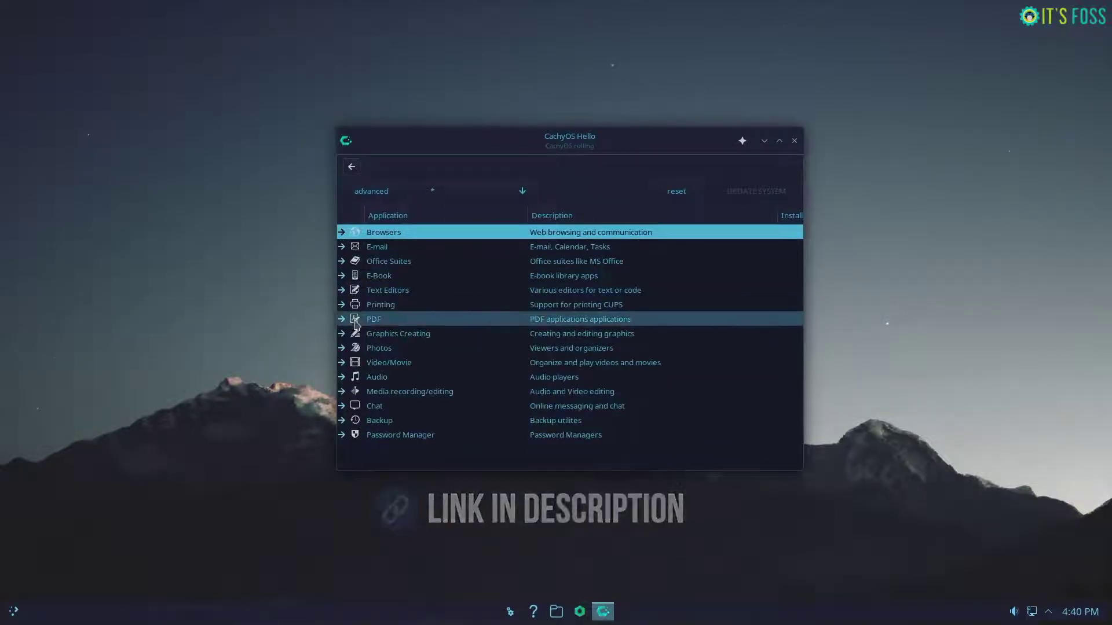
click(342, 335)
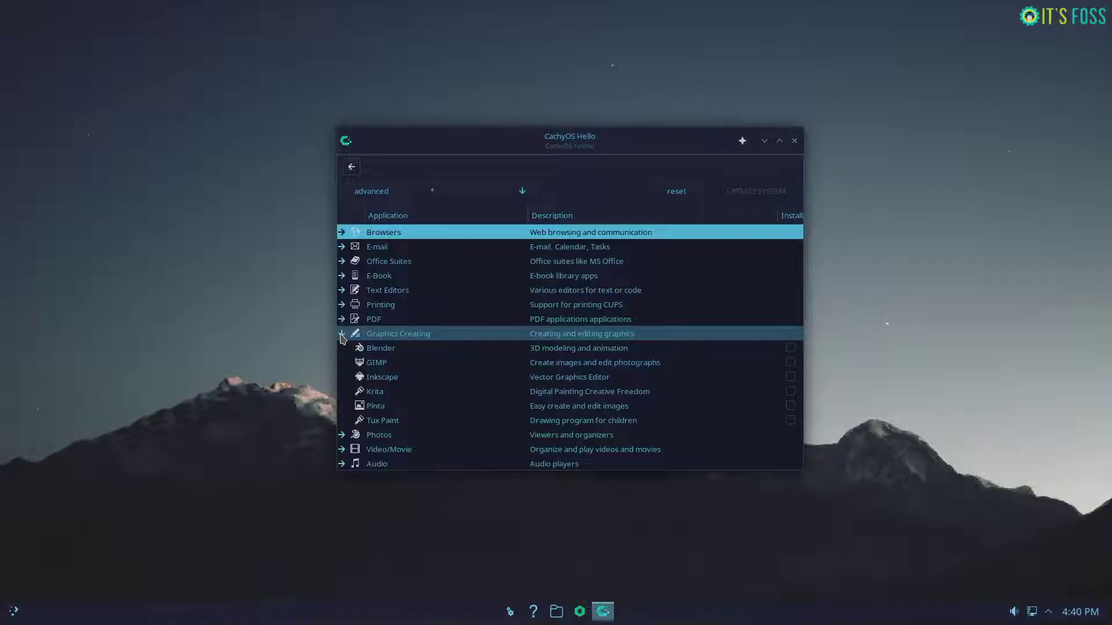
click(342, 335)
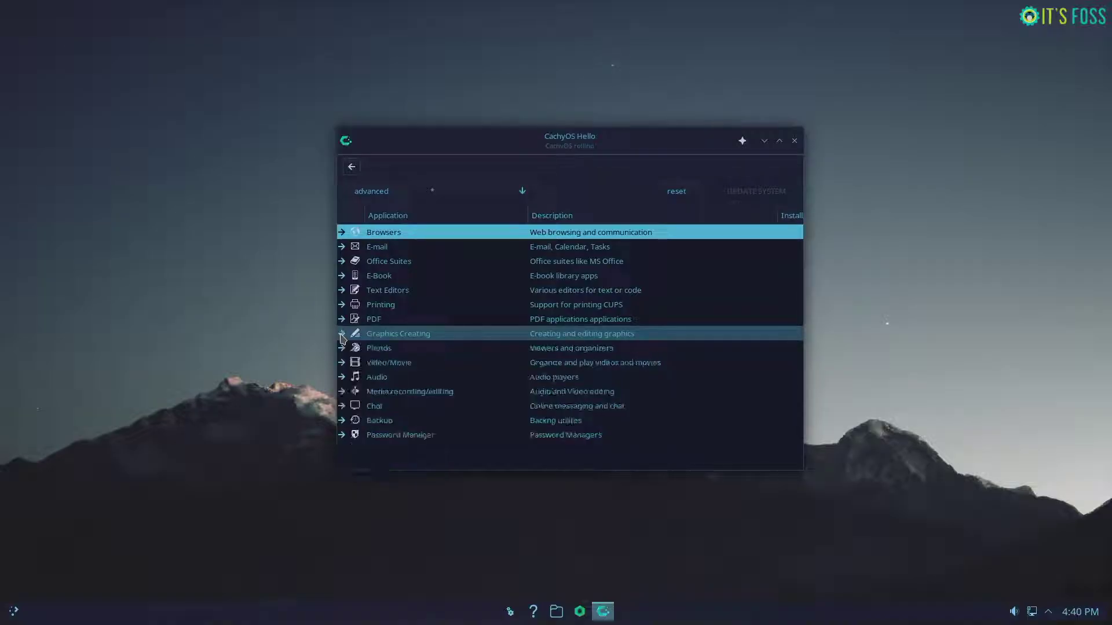
- Expand and collapse Backup and Password Manager, check the category list, then return to Welcome
click(341, 423)
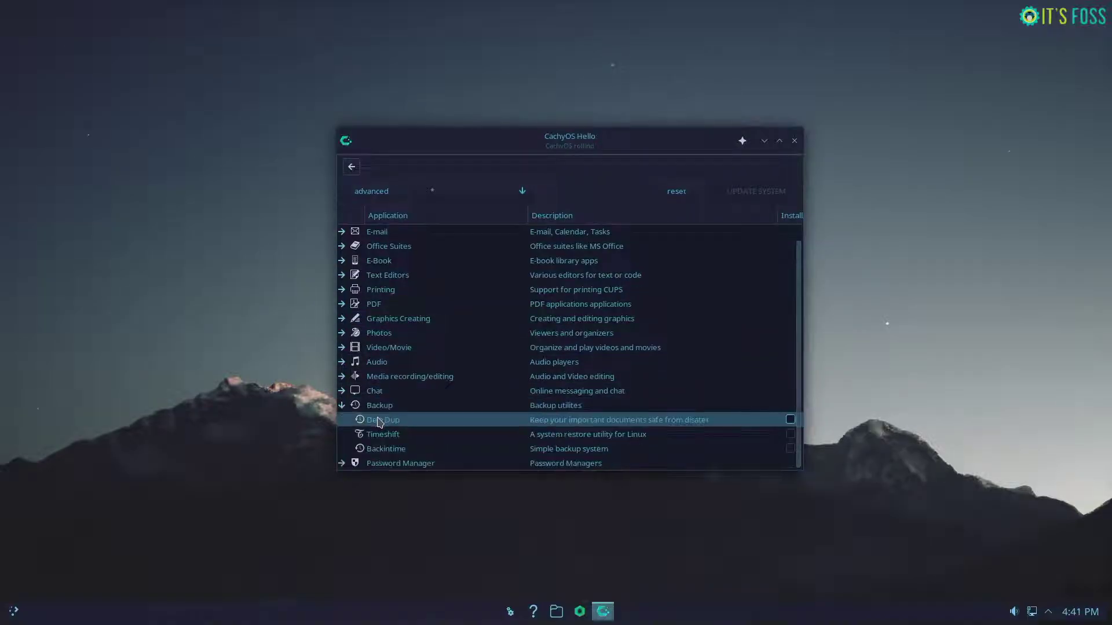
click(342, 406)
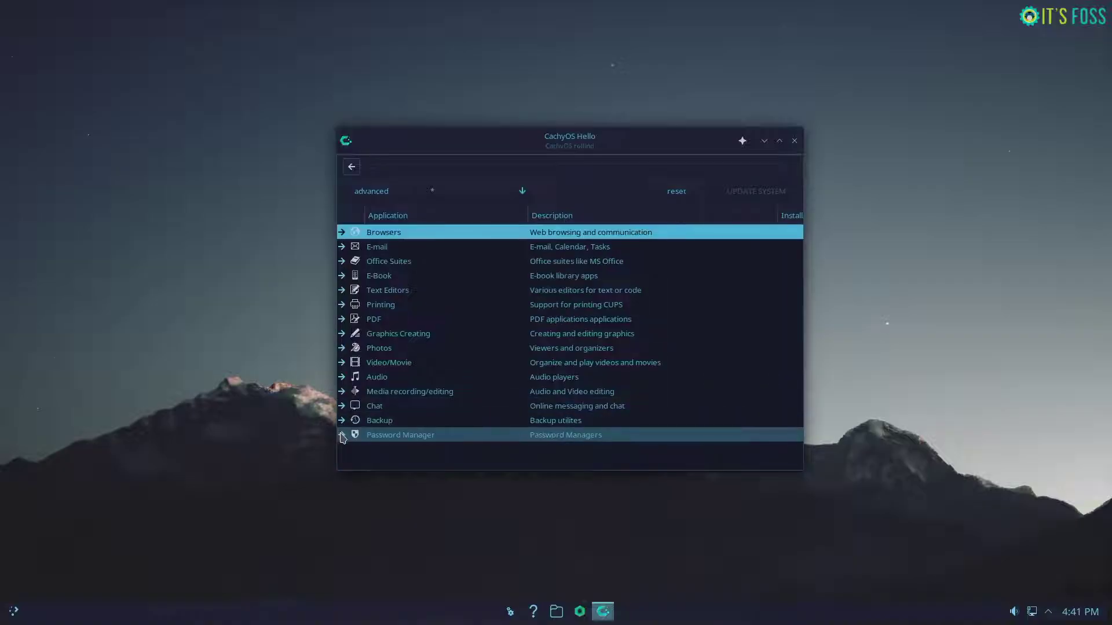
click(342, 436)
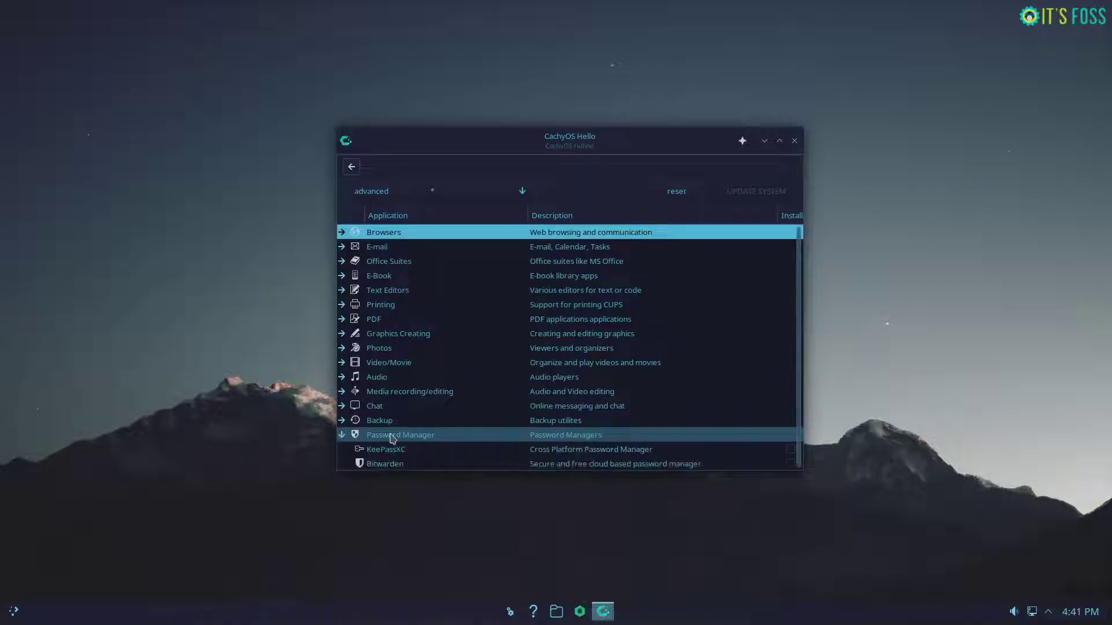
click(343, 436)
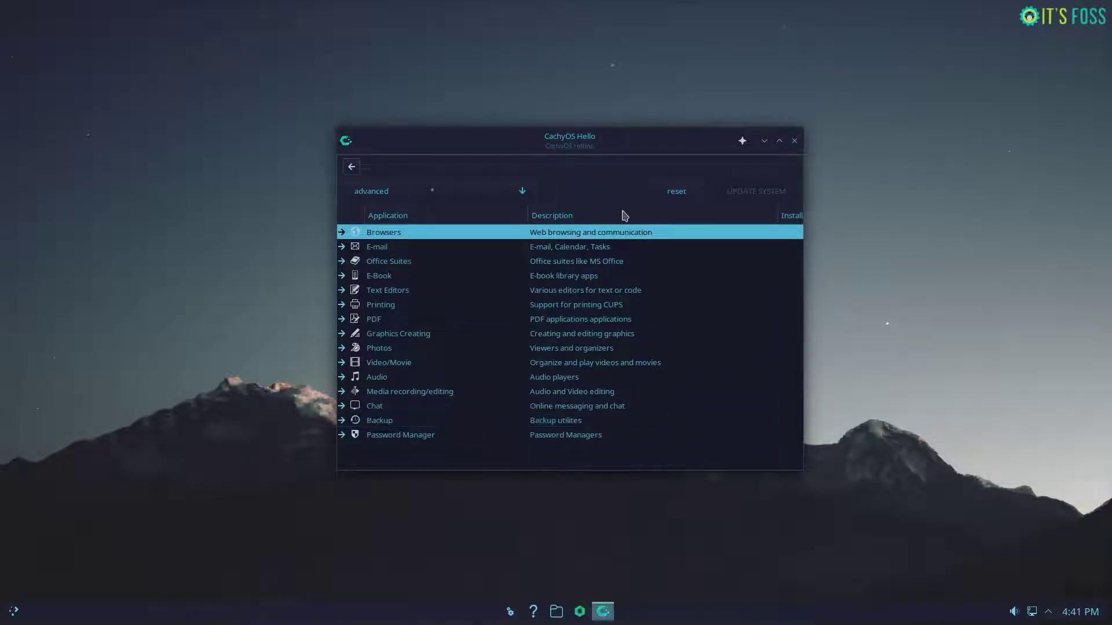
click(502, 189)
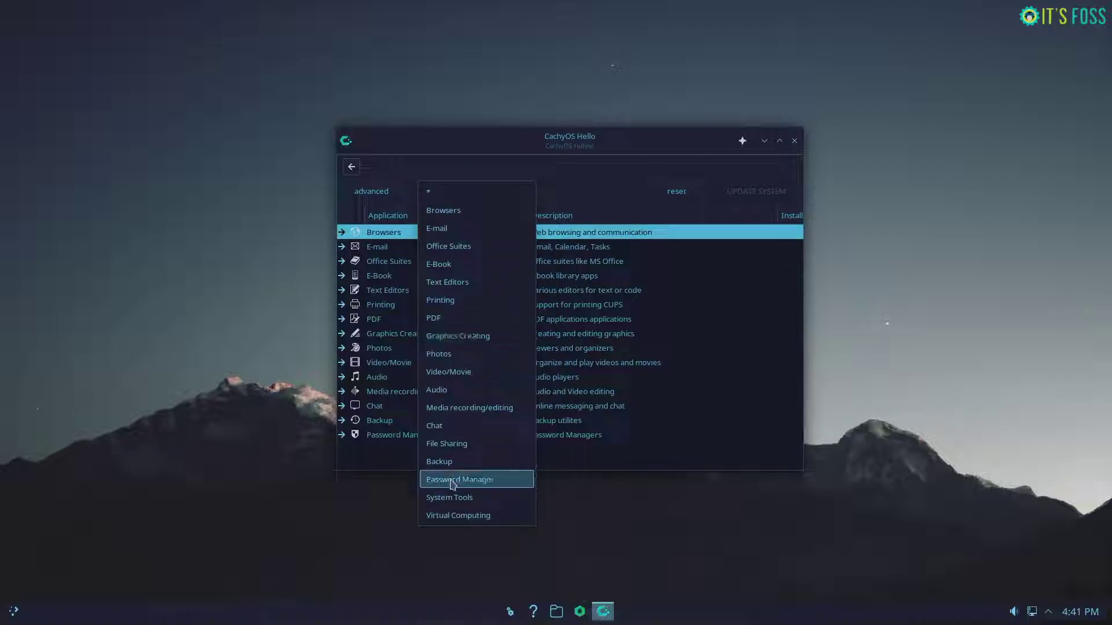
click(434, 191)
click(350, 168)
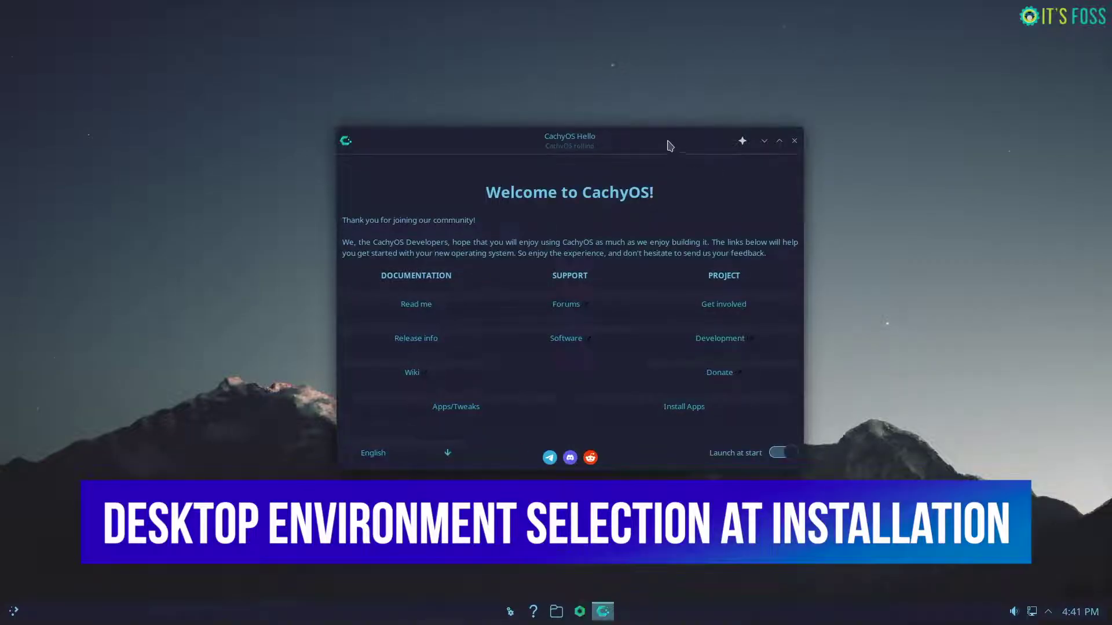
- Move the CachyOS Hello window up slightly and close it
drag(670, 136, 663, 113)
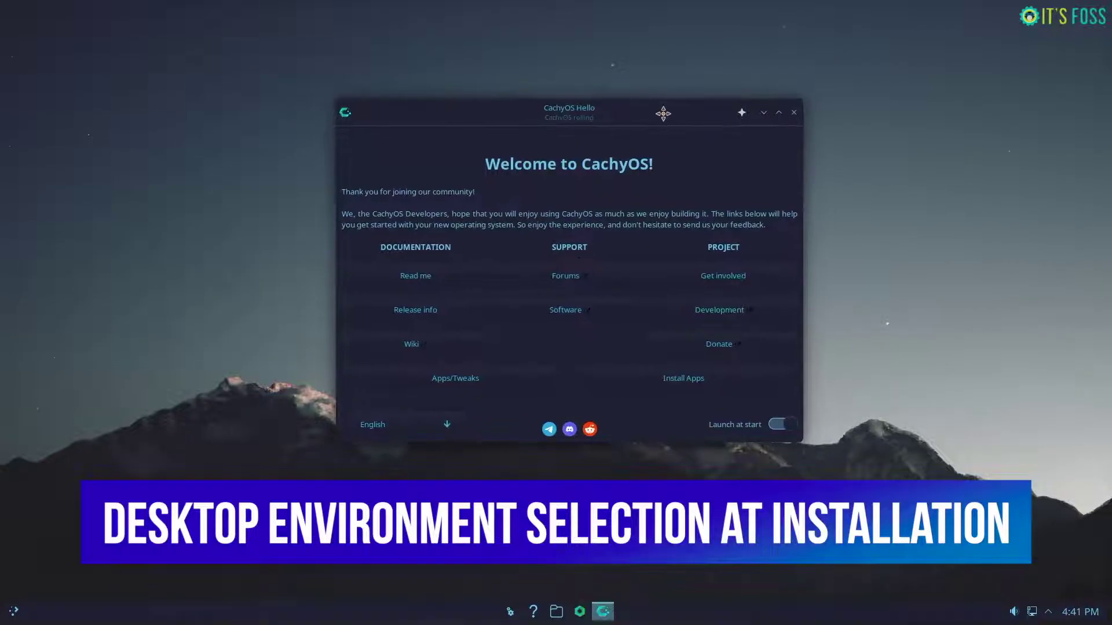
click(794, 113)
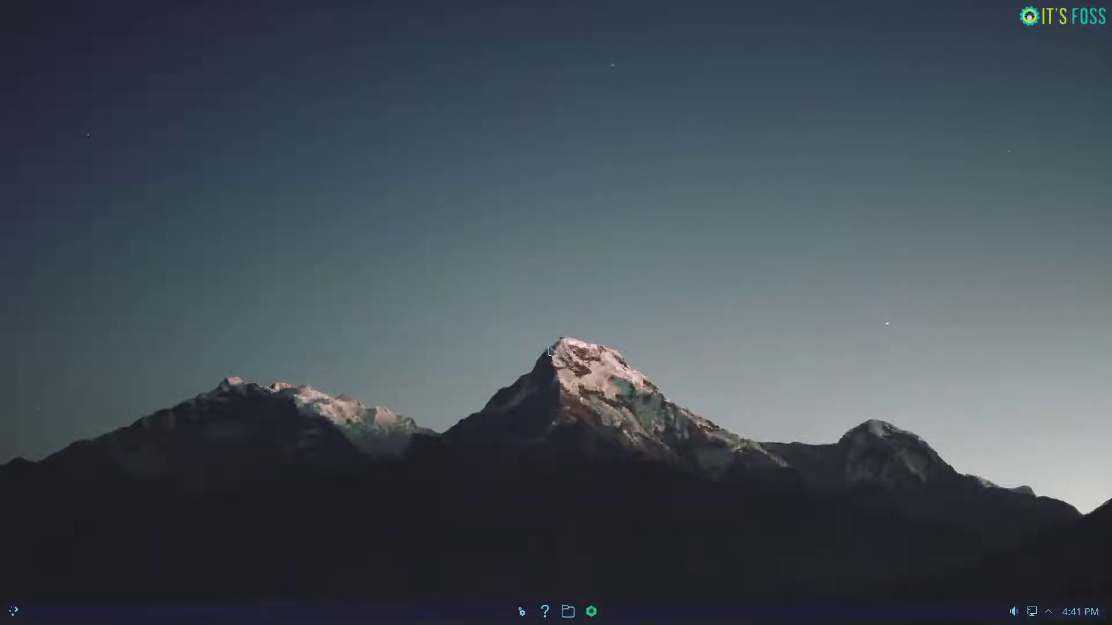
- Open the application launcher and scroll through All Applications and its categories
click(14, 613)
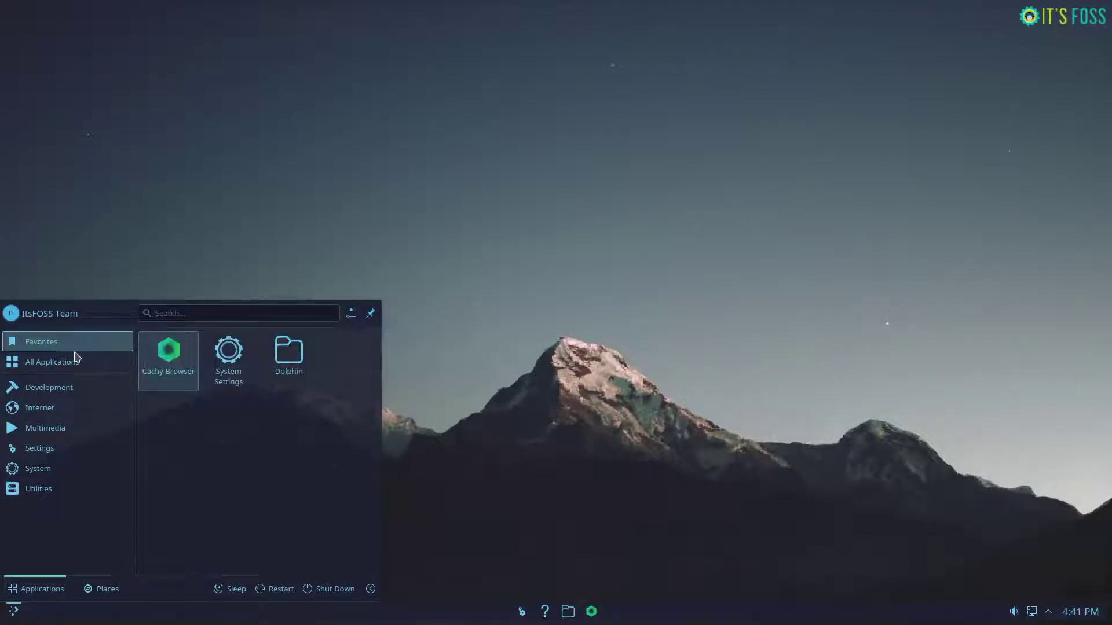
mouse_move(69, 362)
scroll(215, 524, down, 6)
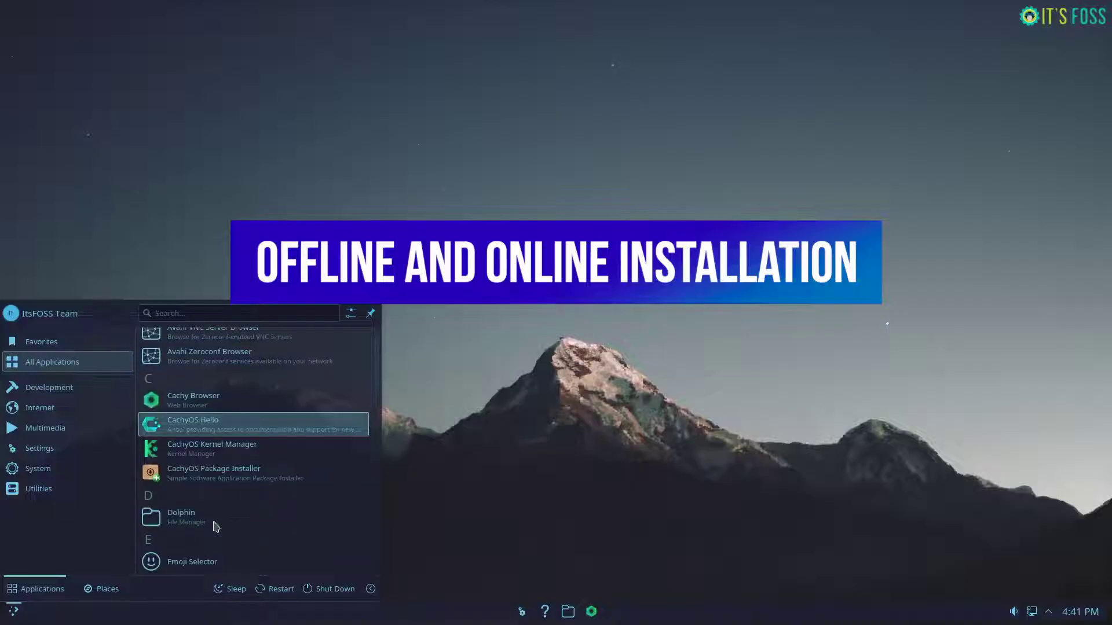
scroll(216, 526, down, 5)
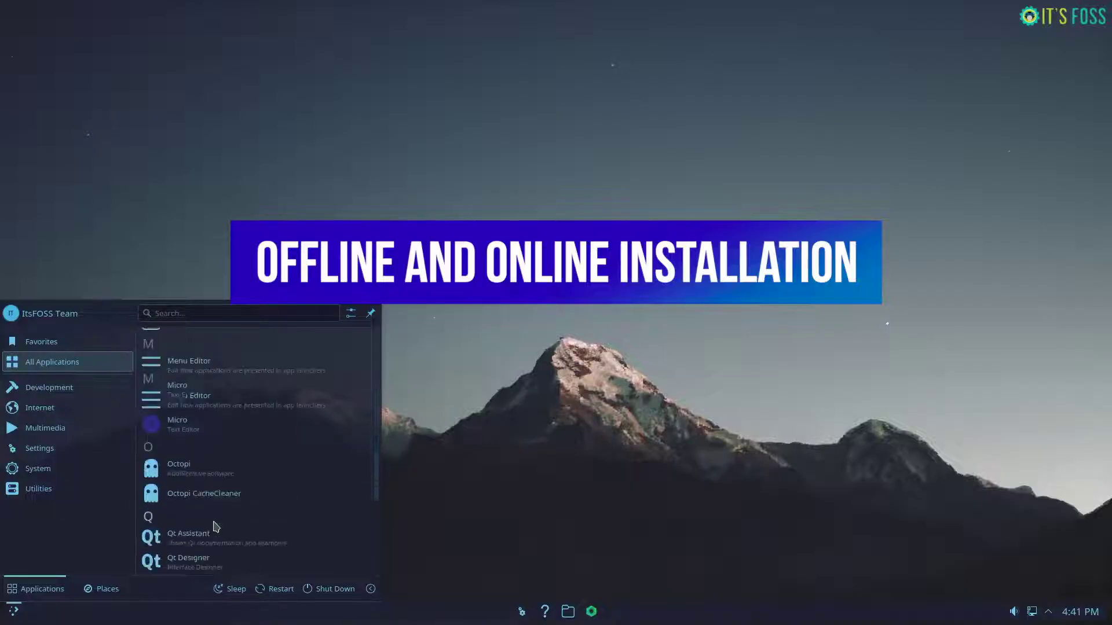
scroll(215, 525, up, 3)
scroll(216, 526, up, 3)
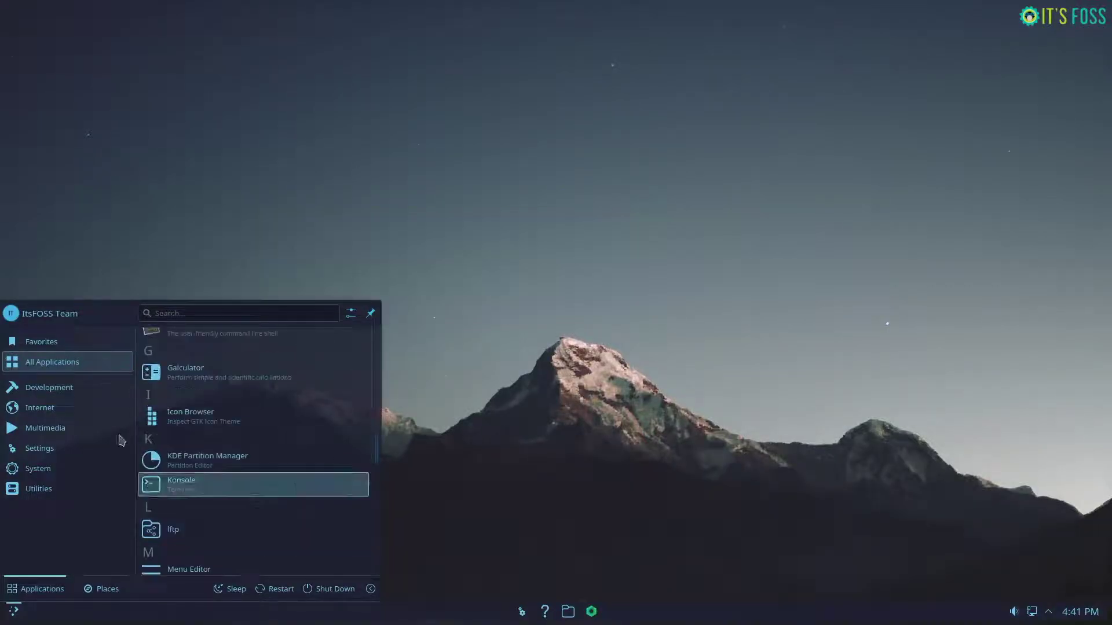
mouse_move(93, 391)
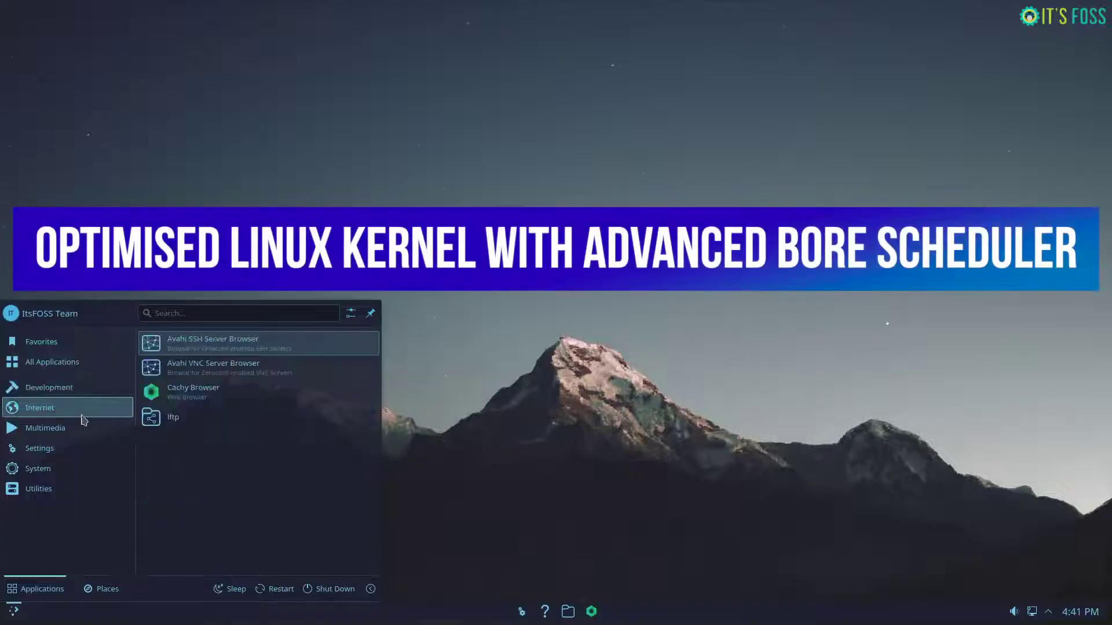
- Browse the launcher's Places, view the lock and log out options, then close the launcher
click(106, 589)
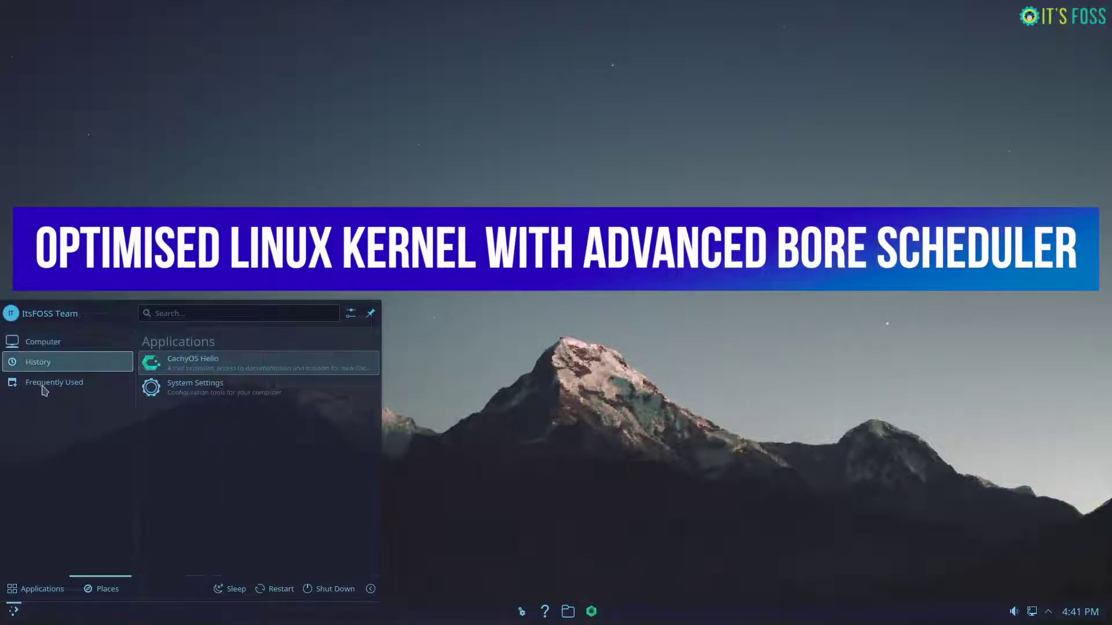
mouse_move(47, 381)
mouse_move(43, 343)
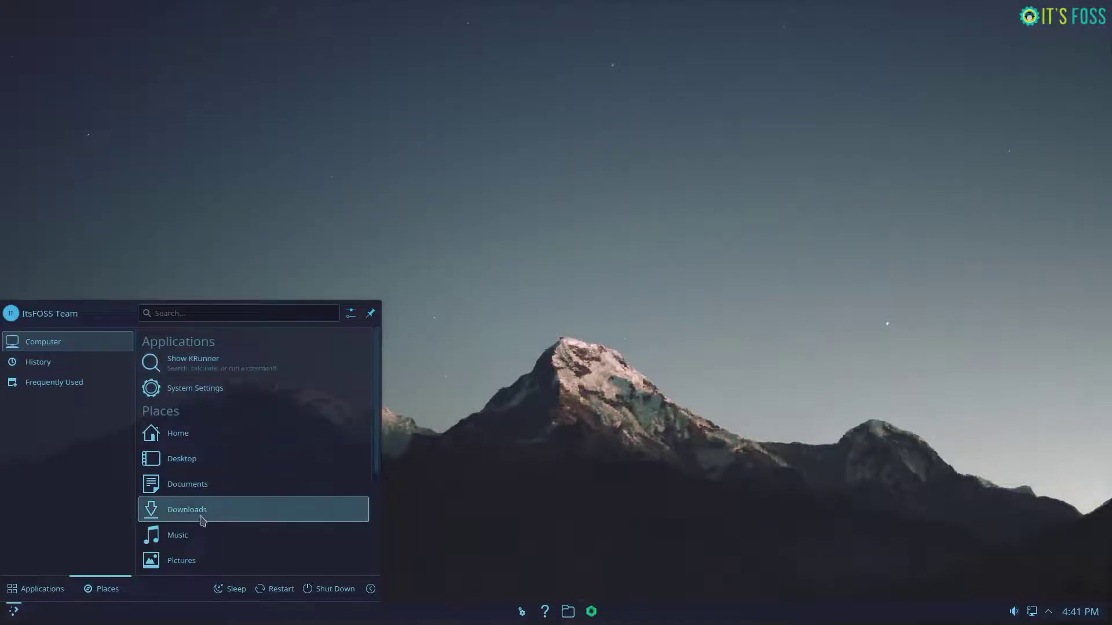
scroll(200, 517, down, 1)
scroll(202, 520, up, 1)
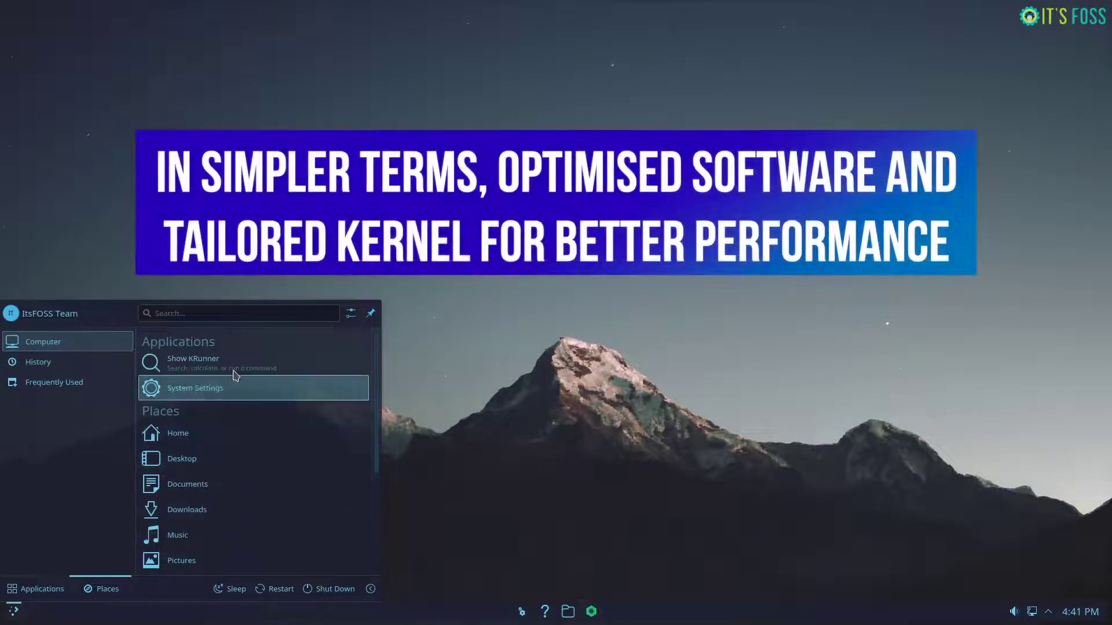
click(371, 590)
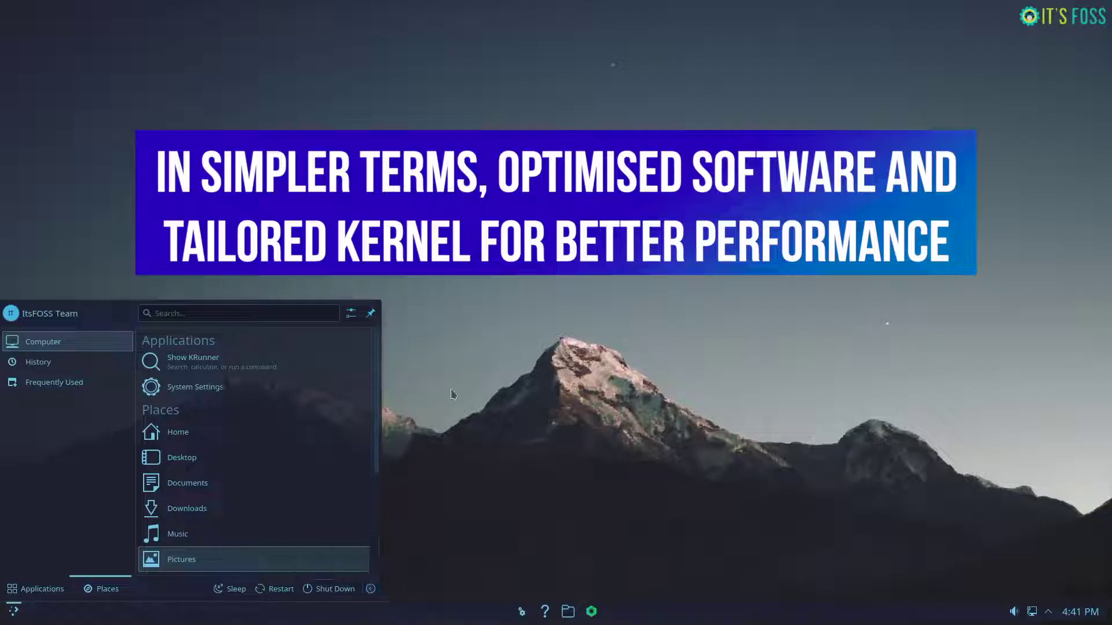
click(301, 542)
click(9, 618)
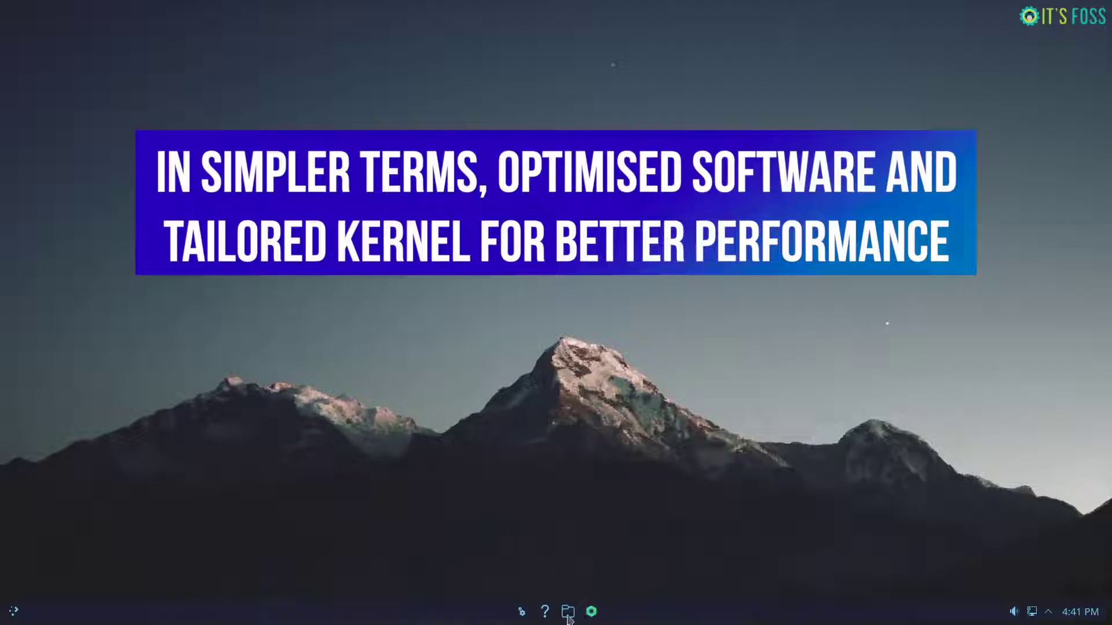
- Check the tray's volume, status and notifications, and April calendar popups, closing each
click(1013, 614)
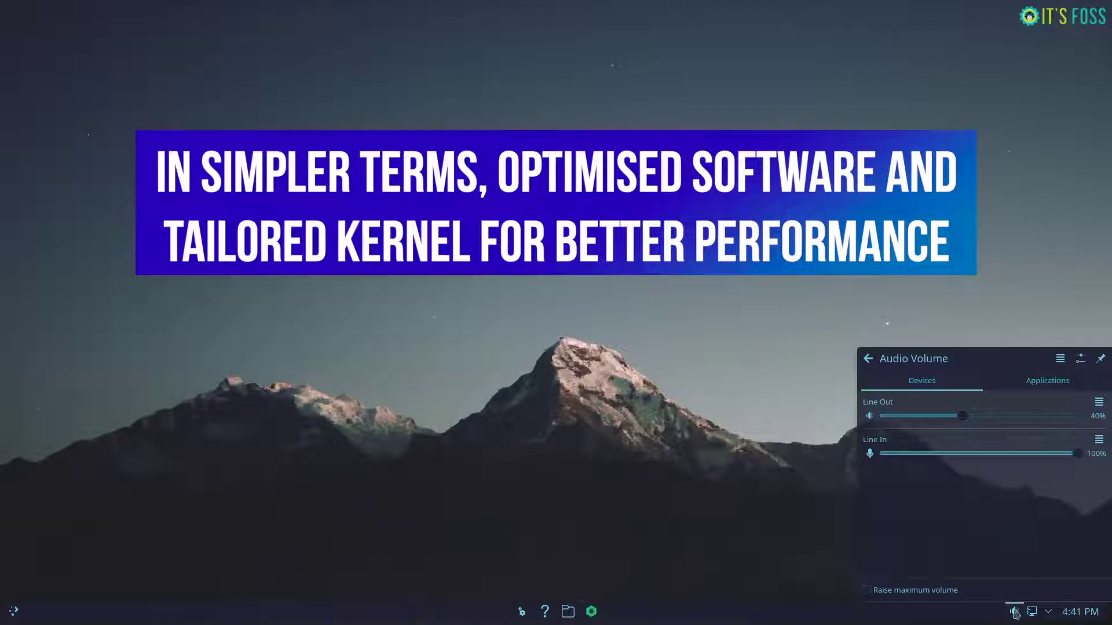
click(1013, 614)
click(1049, 614)
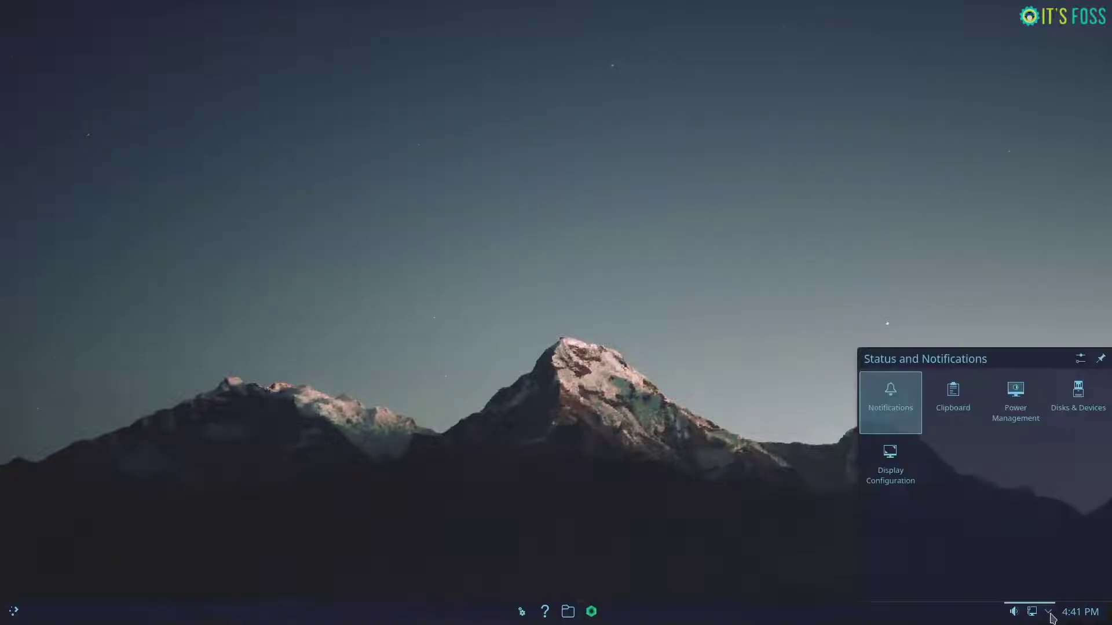
click(1050, 613)
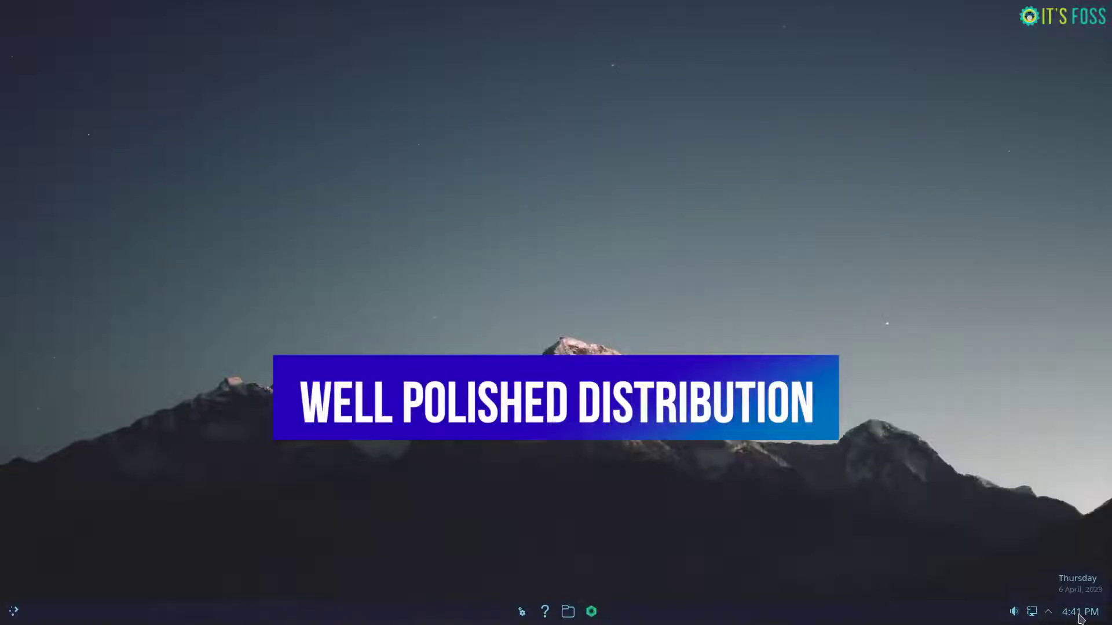
click(1080, 614)
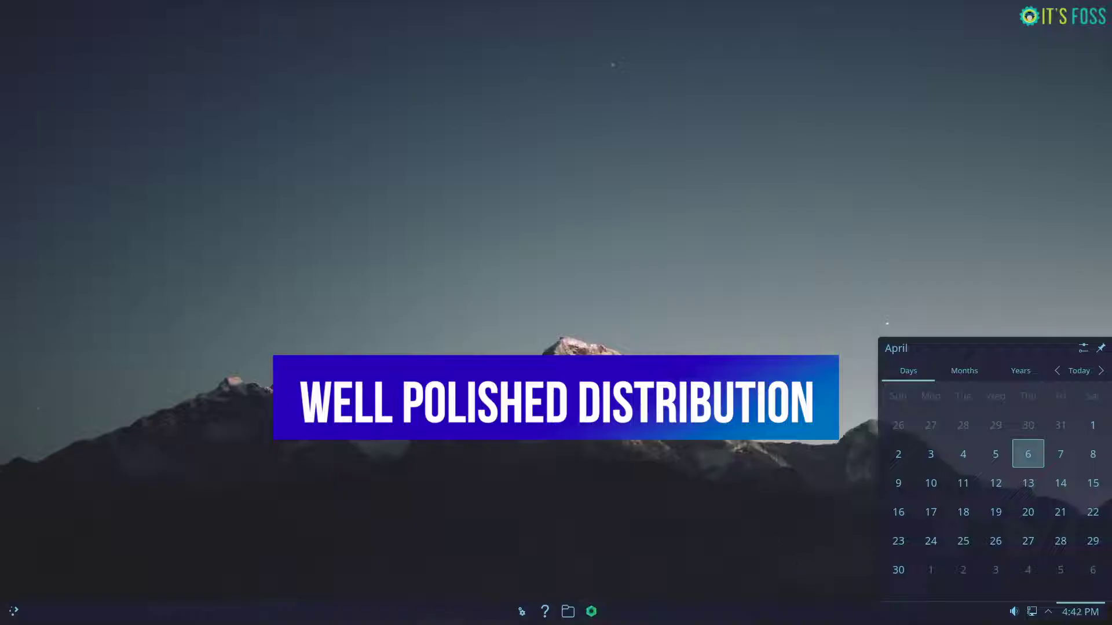
key(Escape)
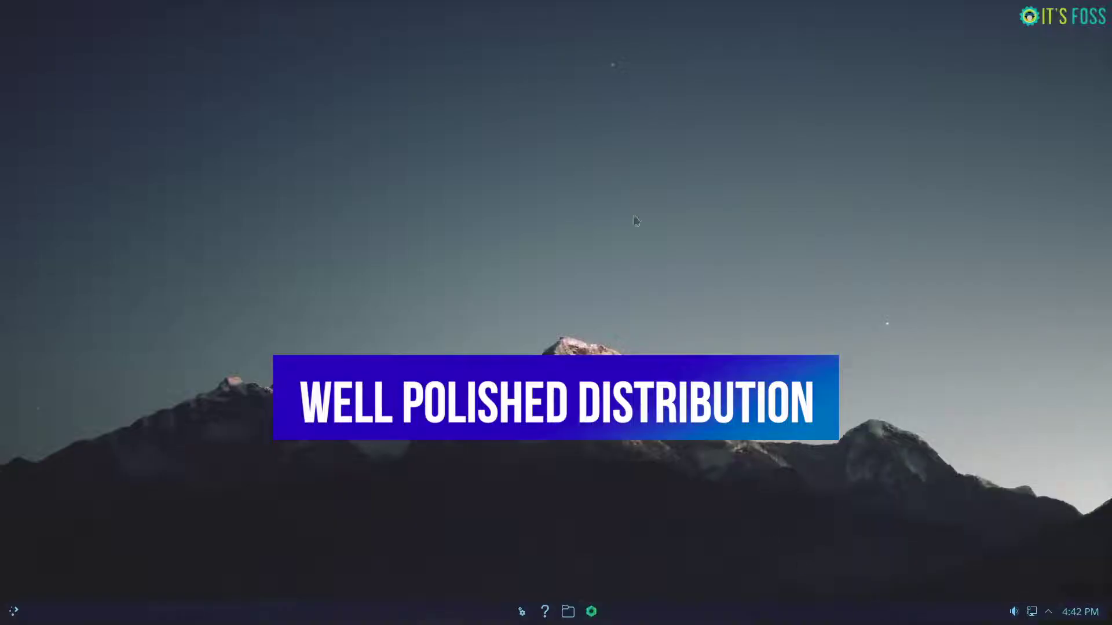
- Open System Settings from the desktop menu and view Appearance's Application Style page
right_click(433, 131)
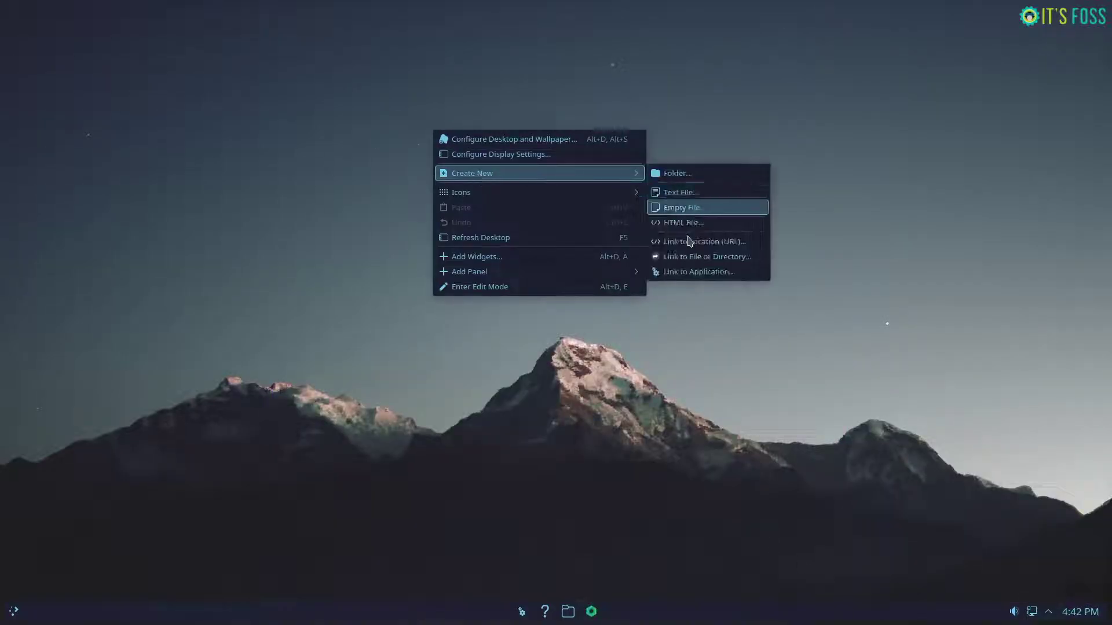
mouse_move(530, 194)
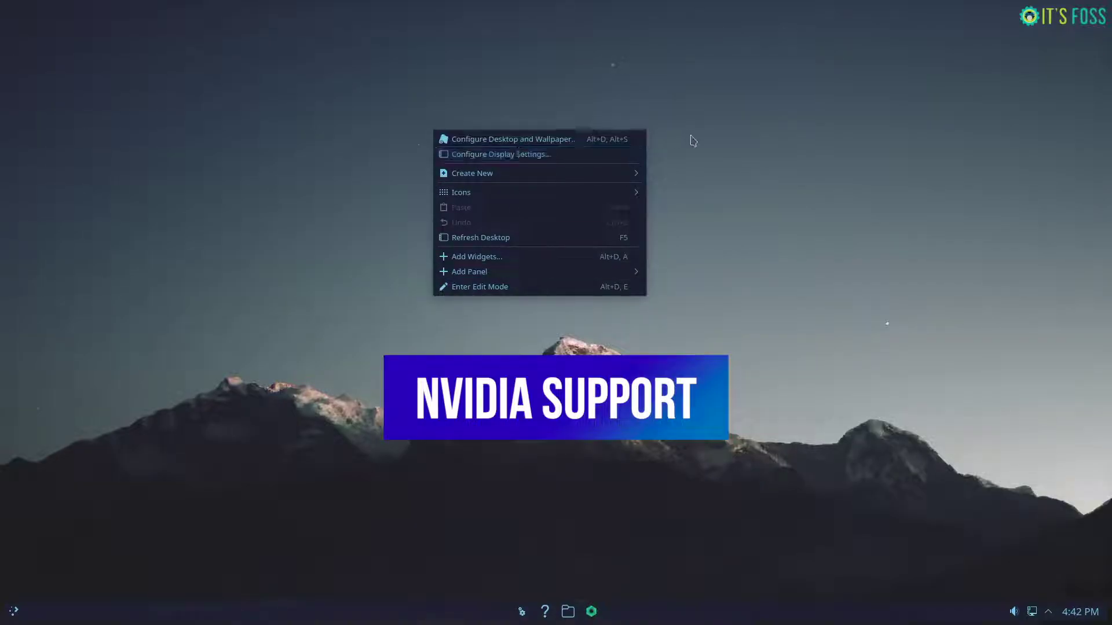
click(712, 138)
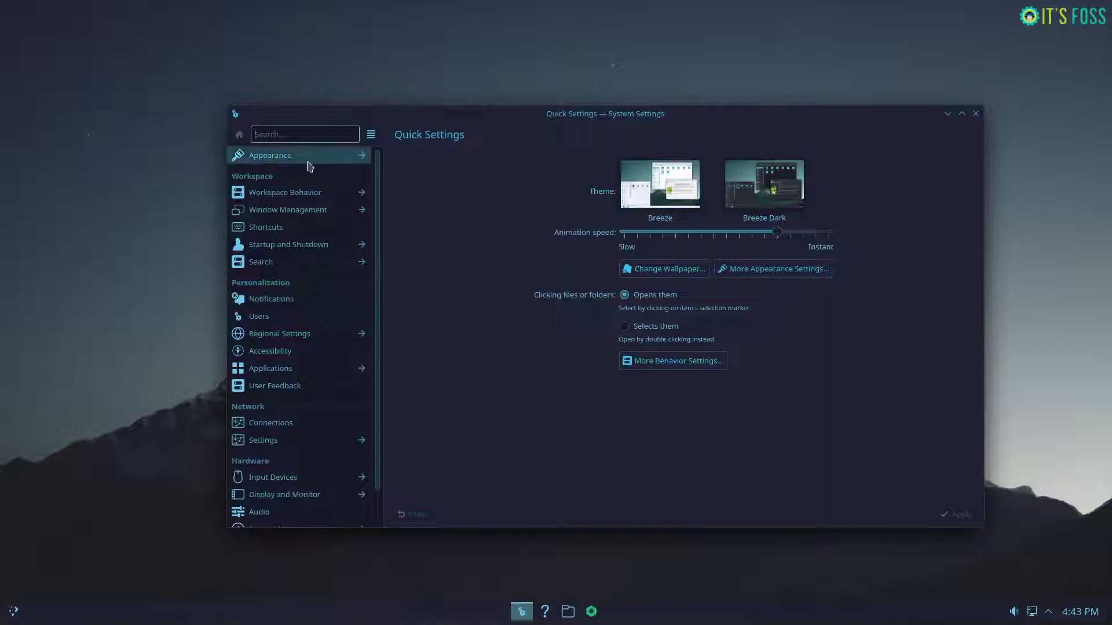
click(308, 162)
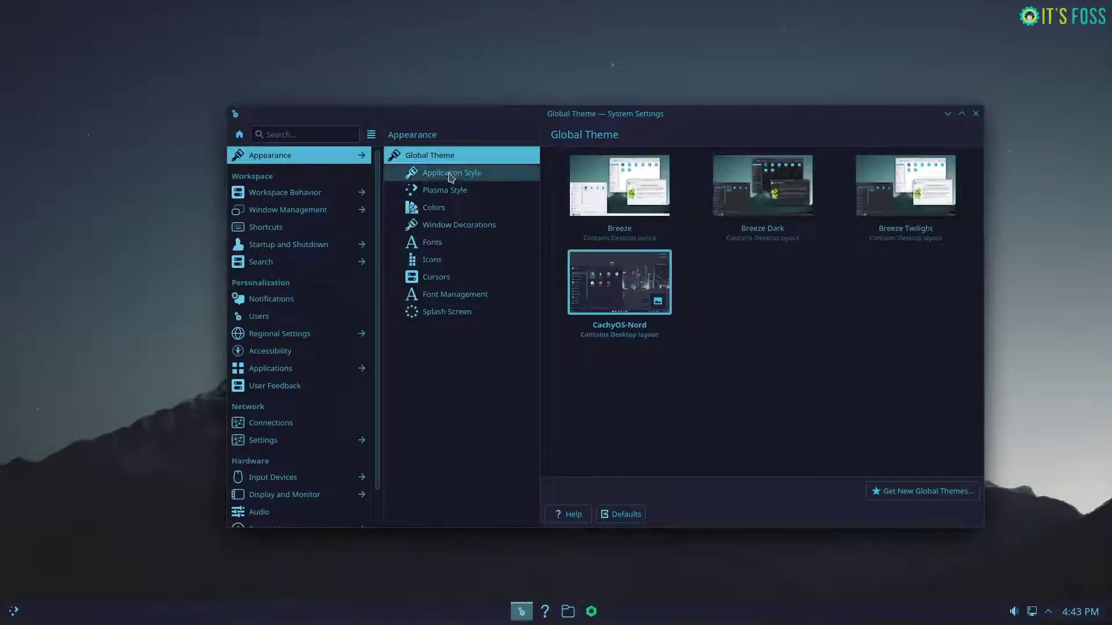
click(451, 174)
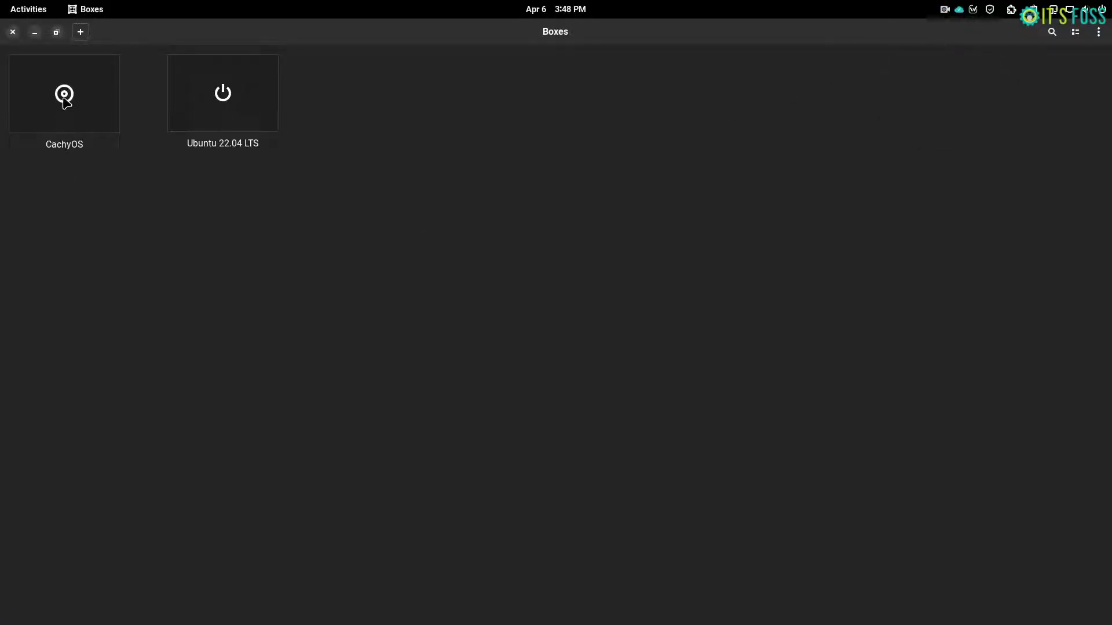
- Start the CachyOS VM full screen and boot the default CachyOS boot-menu entry
click(64, 100)
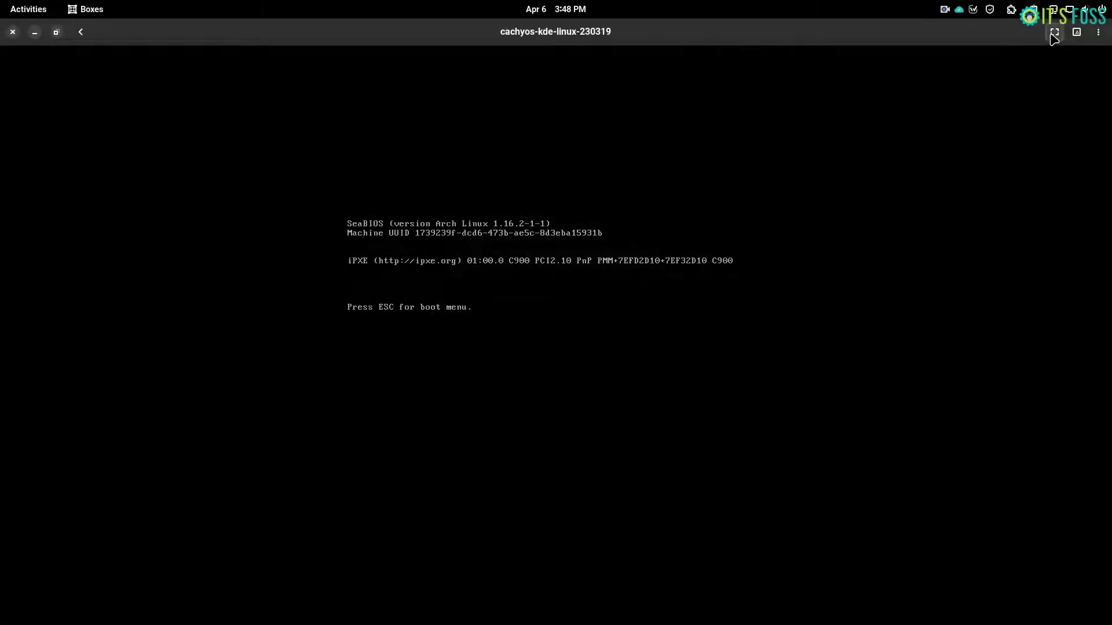
click(1054, 33)
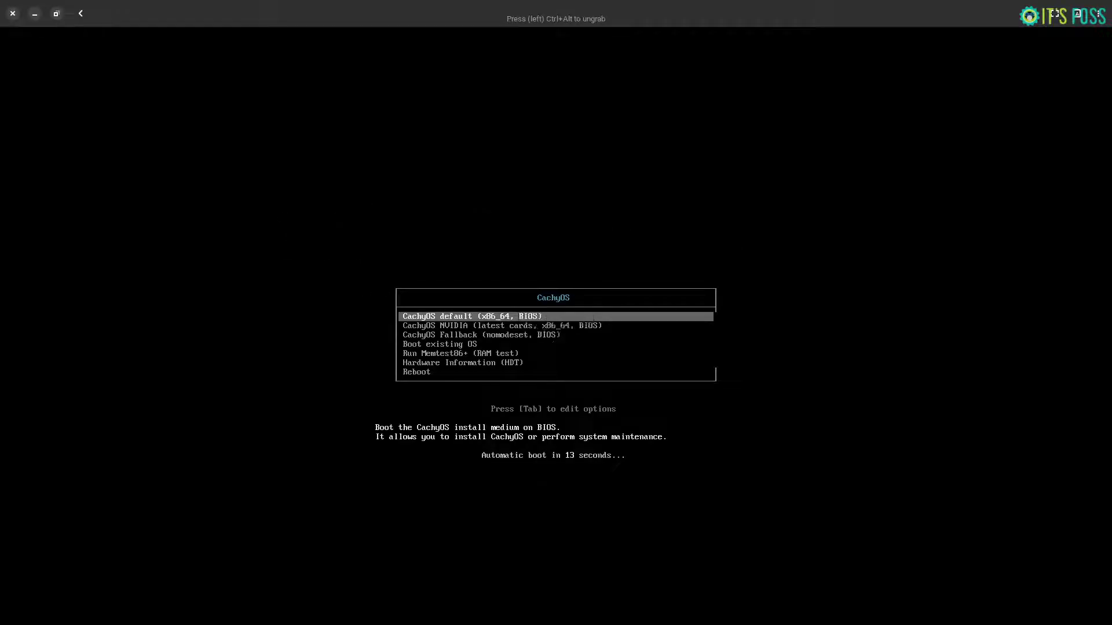
key(Down)
key(Up)
key(Return)
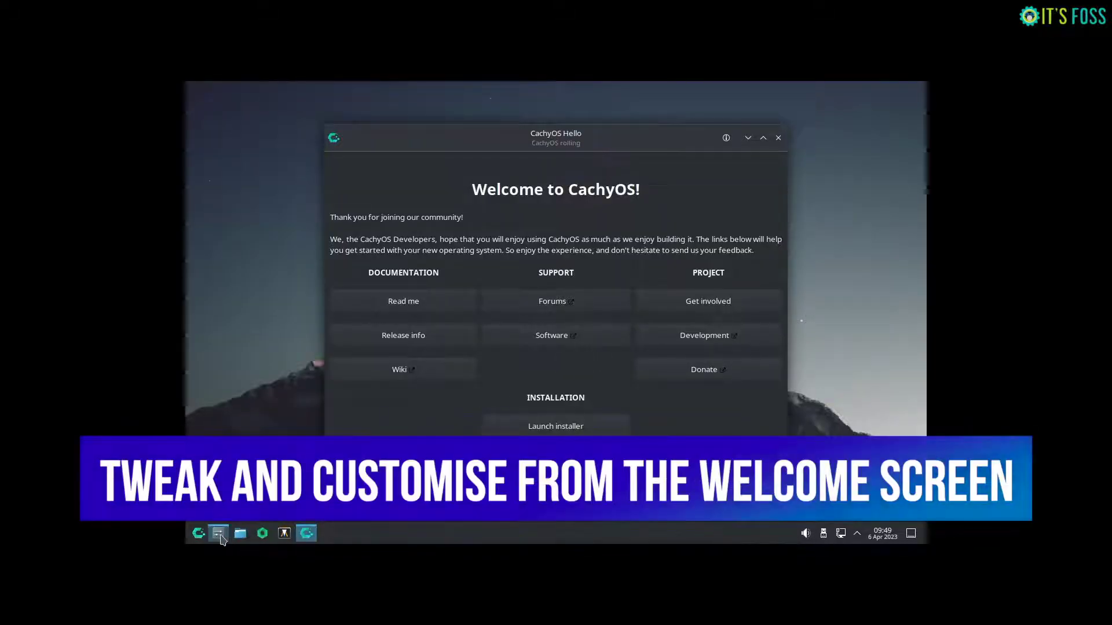
- In Display Configuration, apply and keep the 1920x1080 (16:9) resolution
click(219, 536)
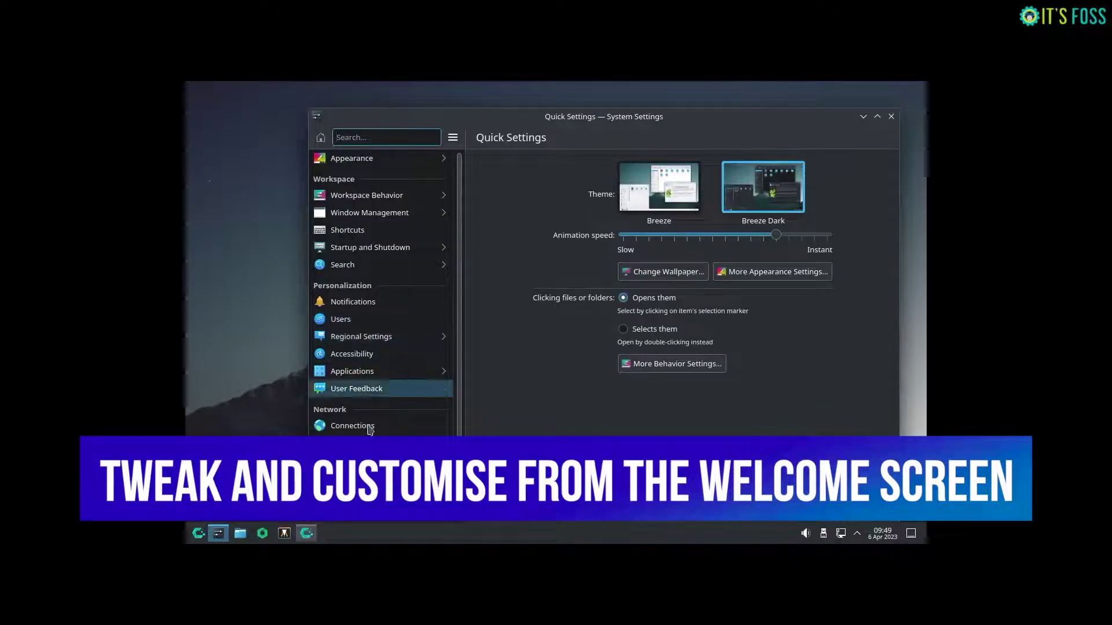
scroll(372, 433, down, 2)
click(359, 462)
click(679, 313)
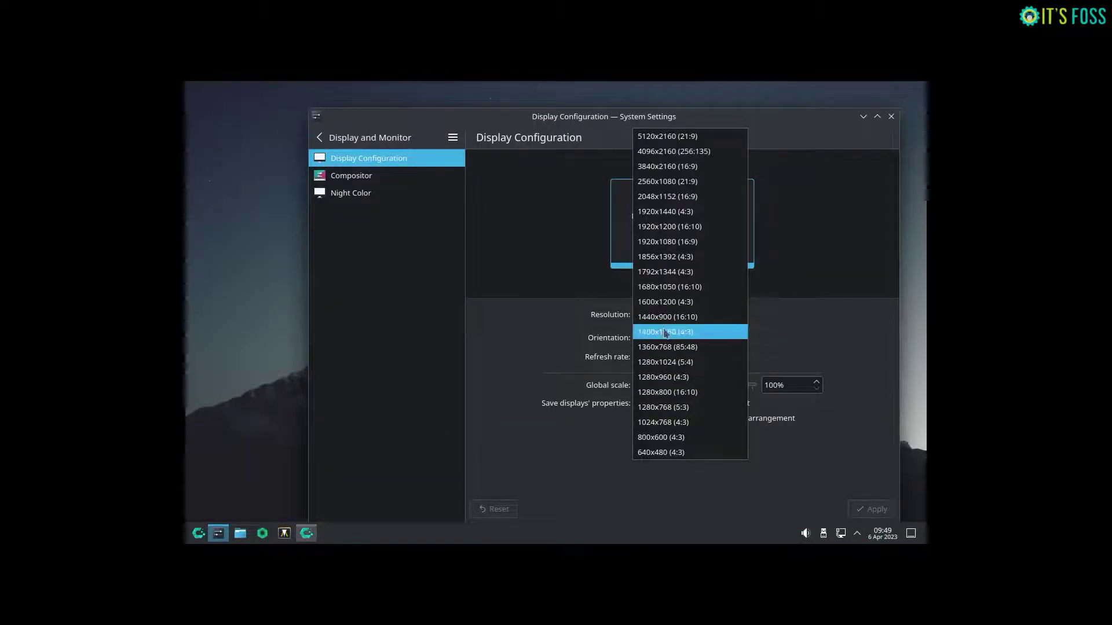
click(659, 242)
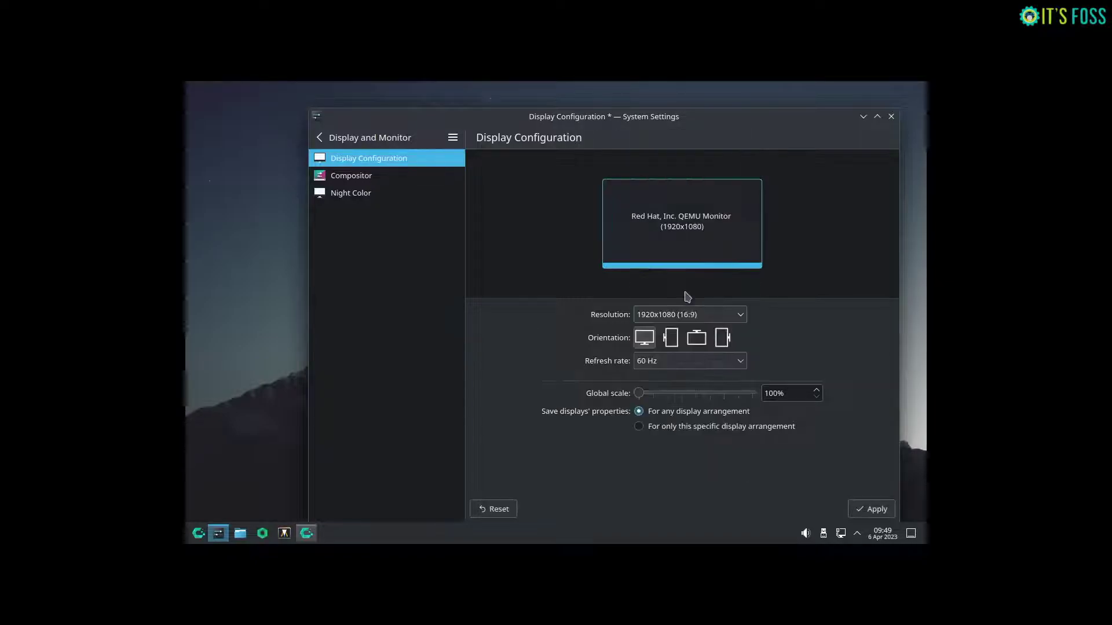
click(868, 505)
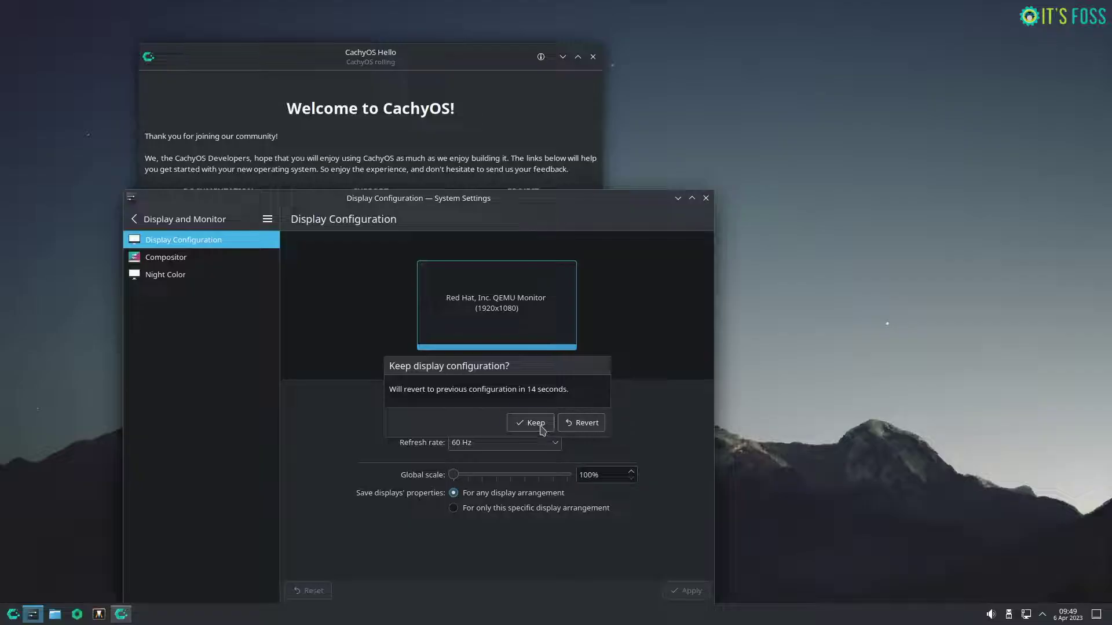
click(534, 423)
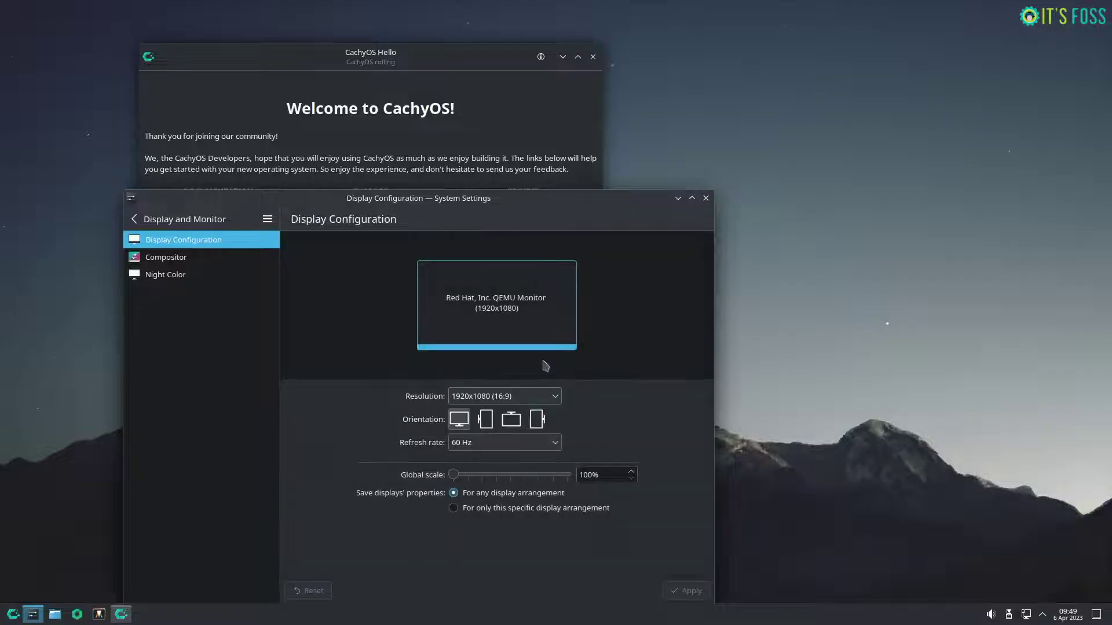
- Close System Settings and centre the CachyOS Hello window on screen
drag(515, 200, 610, 97)
click(802, 96)
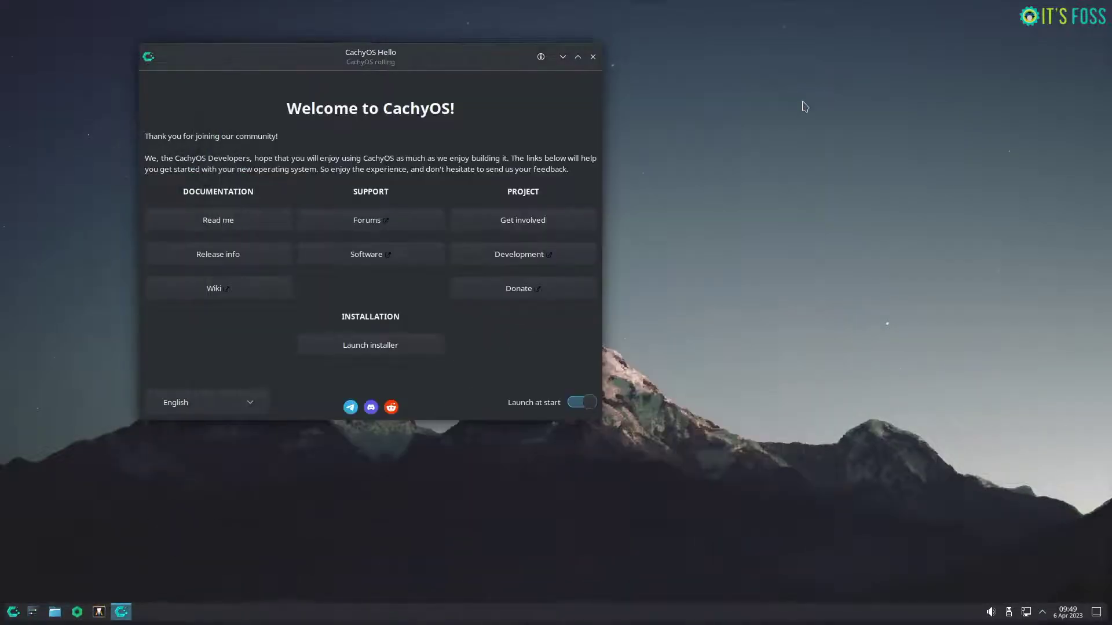
drag(376, 68, 555, 121)
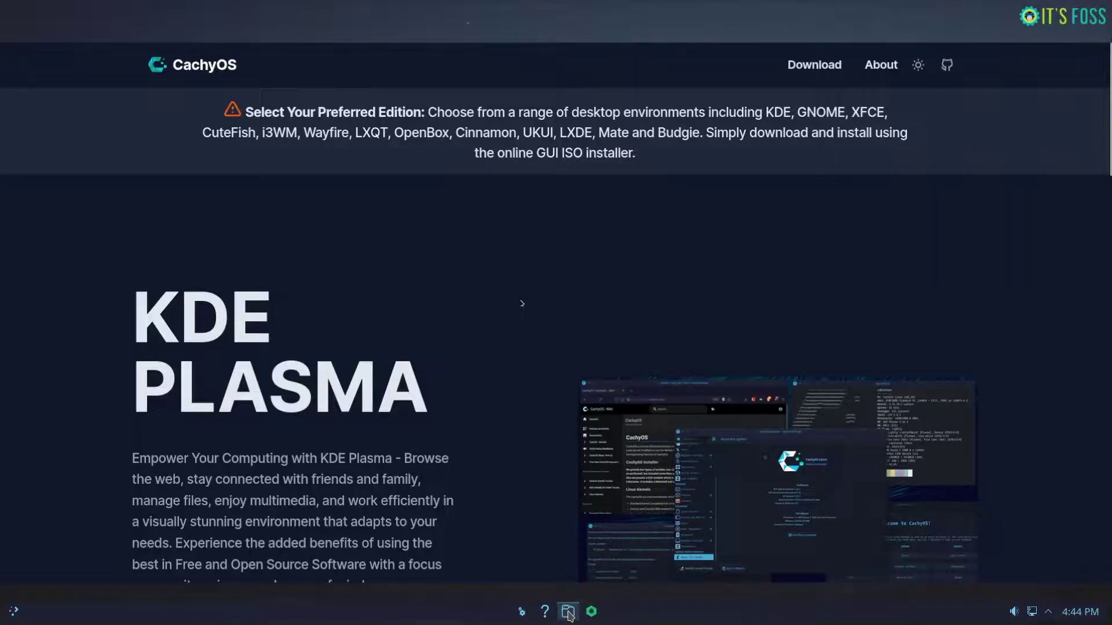
- Scroll the CachyOS homepage through the KDE Plasma, GNOME and XFCE desktop sections
scroll(536, 318, down, 3)
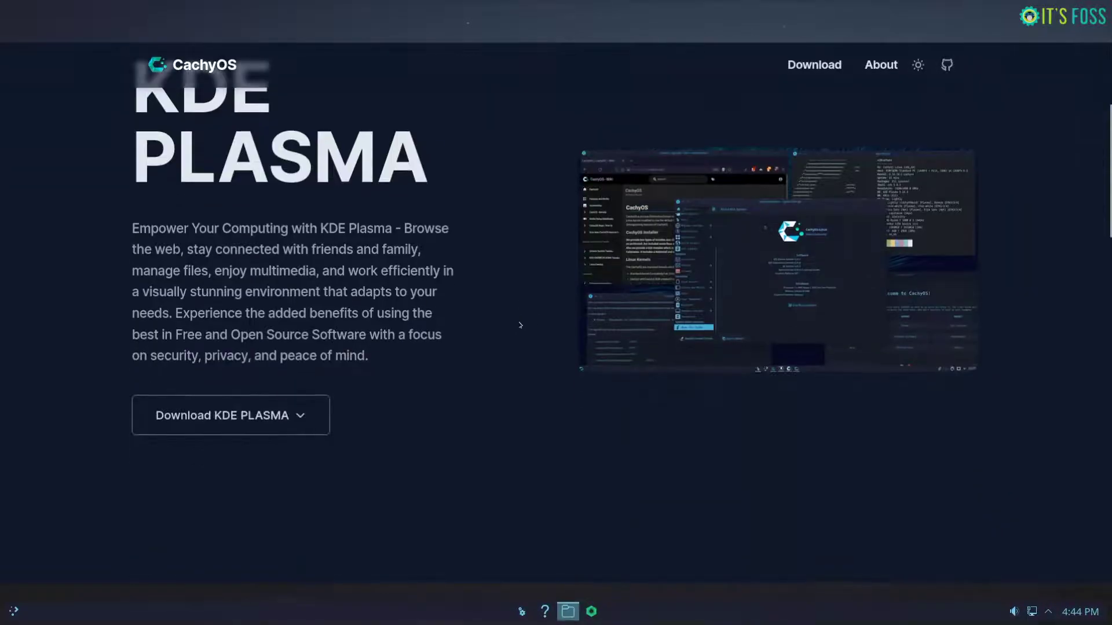
scroll(556, 312, up, 3)
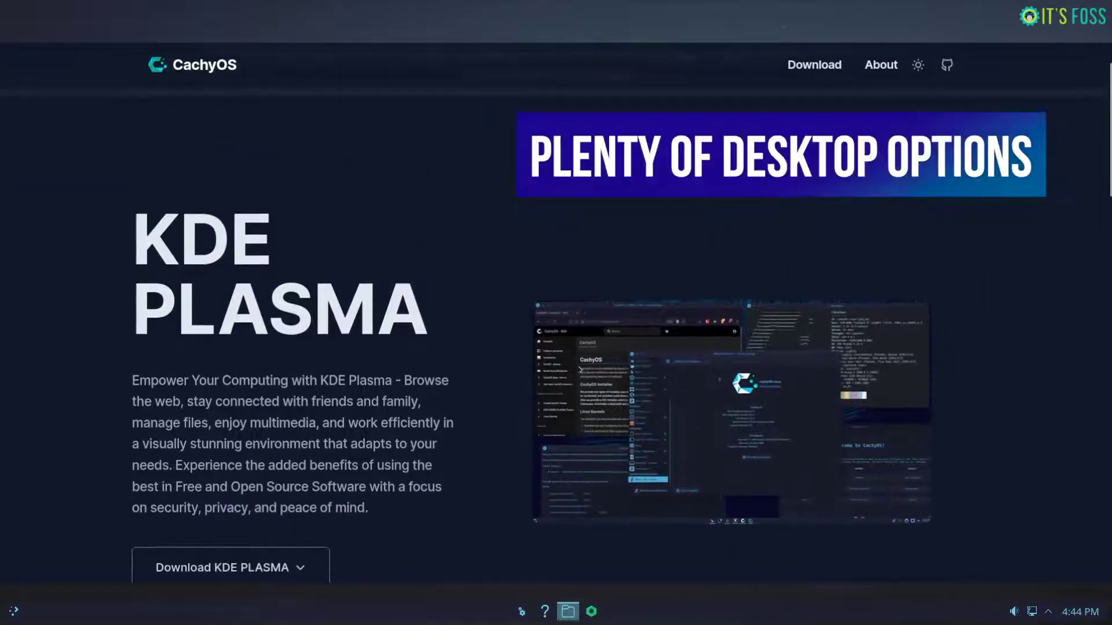
scroll(556, 313, down, 3)
scroll(746, 370, down, 5)
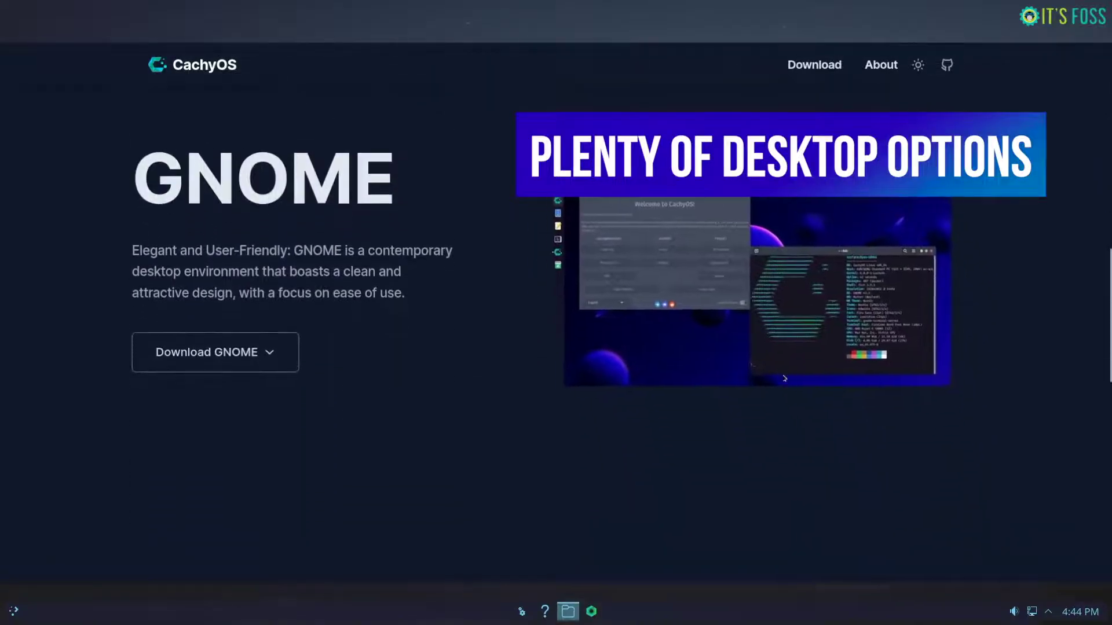
scroll(784, 379, down, 5)
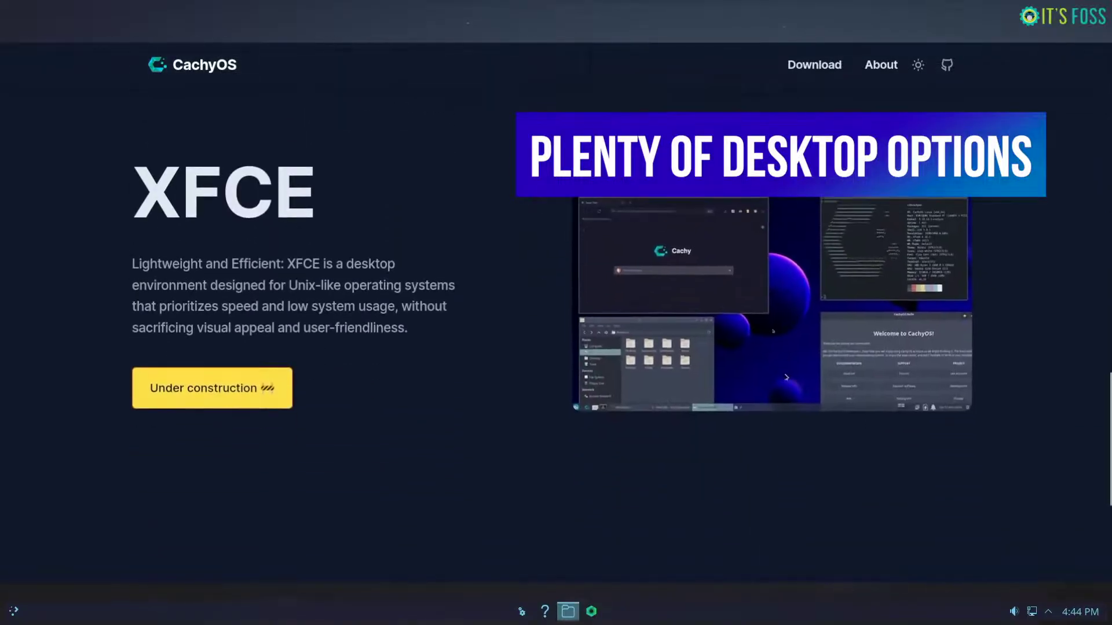
scroll(786, 377, down, 1)
scroll(786, 377, down, 2)
scroll(785, 377, up, 5)
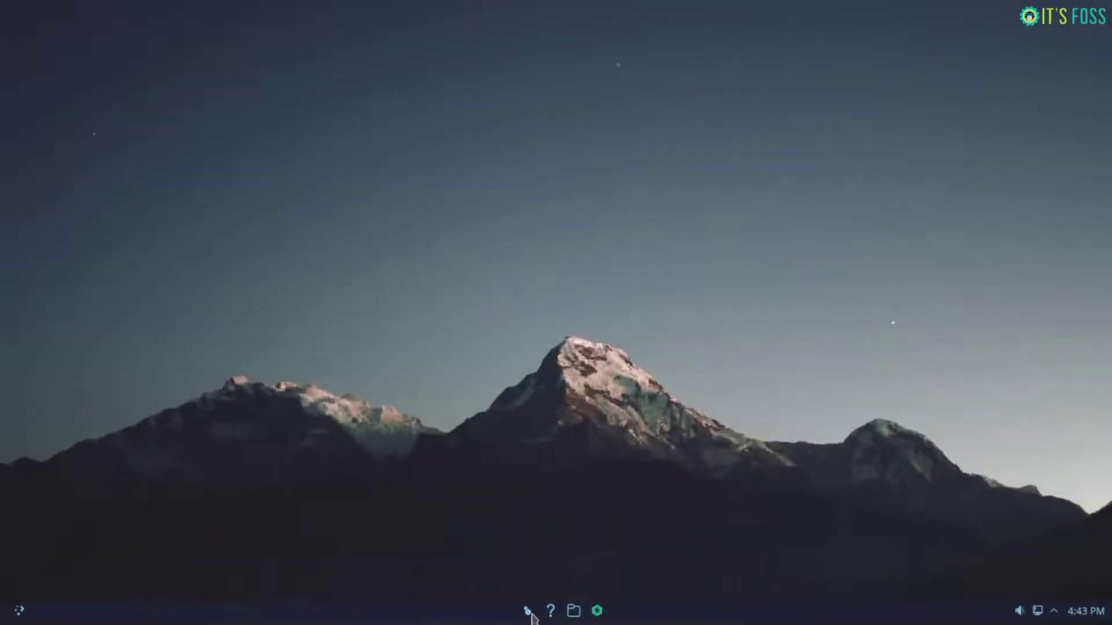
- Open and widen System Settings, then view Appearance, Application Style, Plasma Style and Workspace Behavior
click(524, 611)
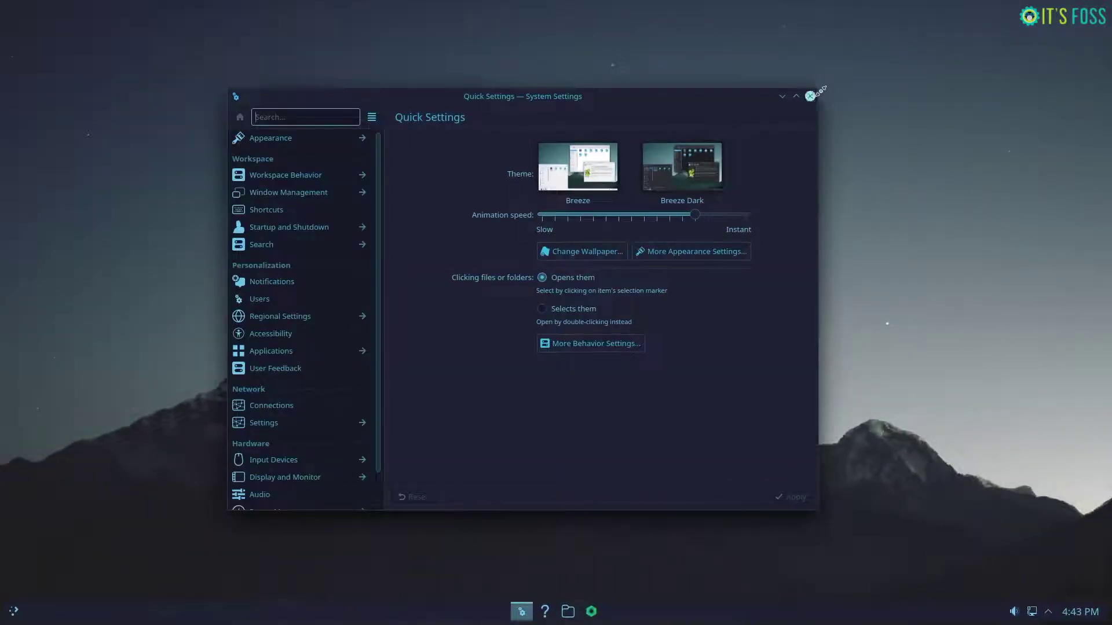
drag(823, 90, 992, 93)
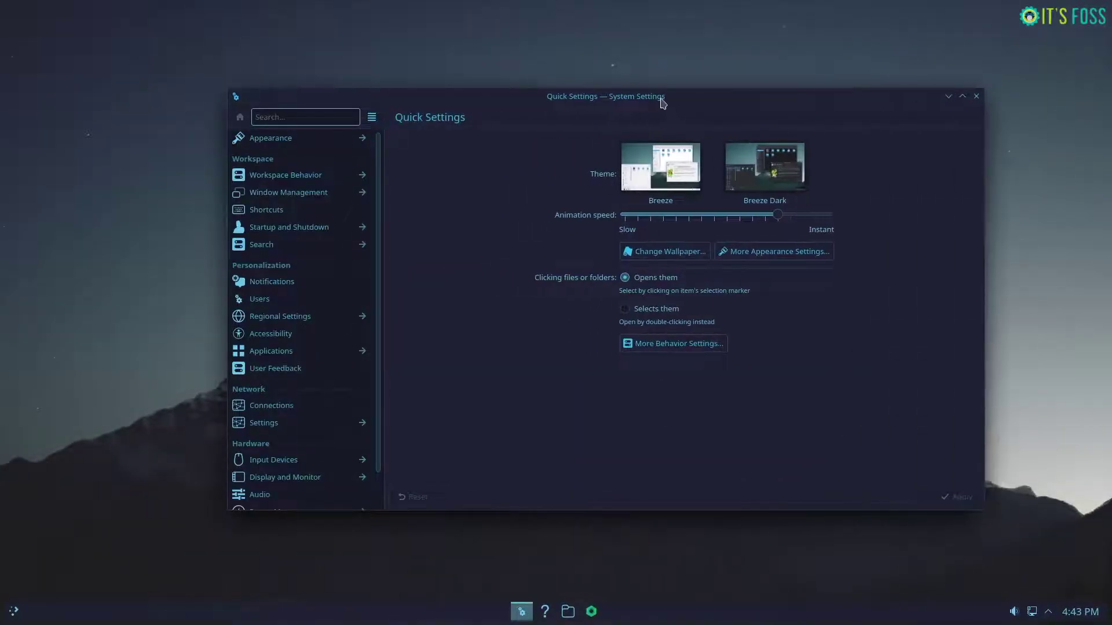
drag(663, 103, 662, 120)
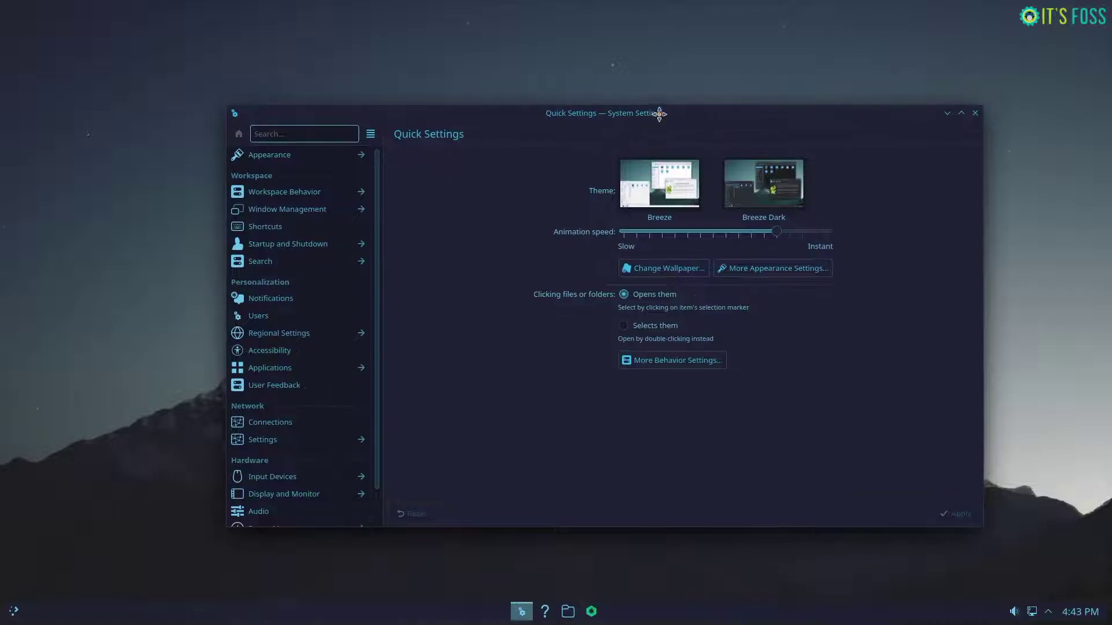
click(308, 161)
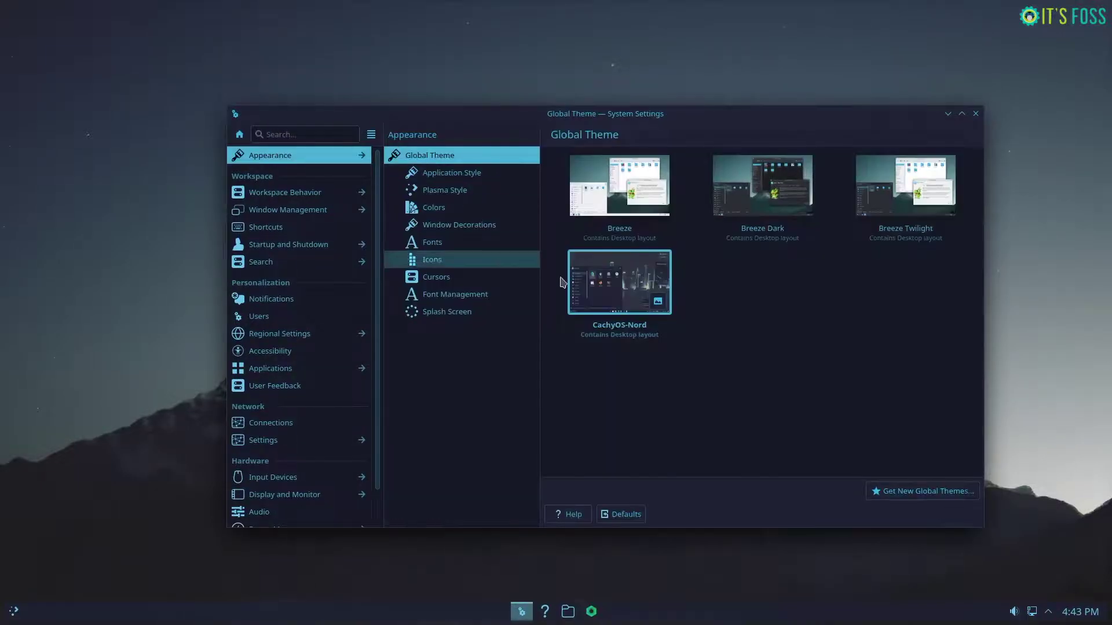
click(451, 176)
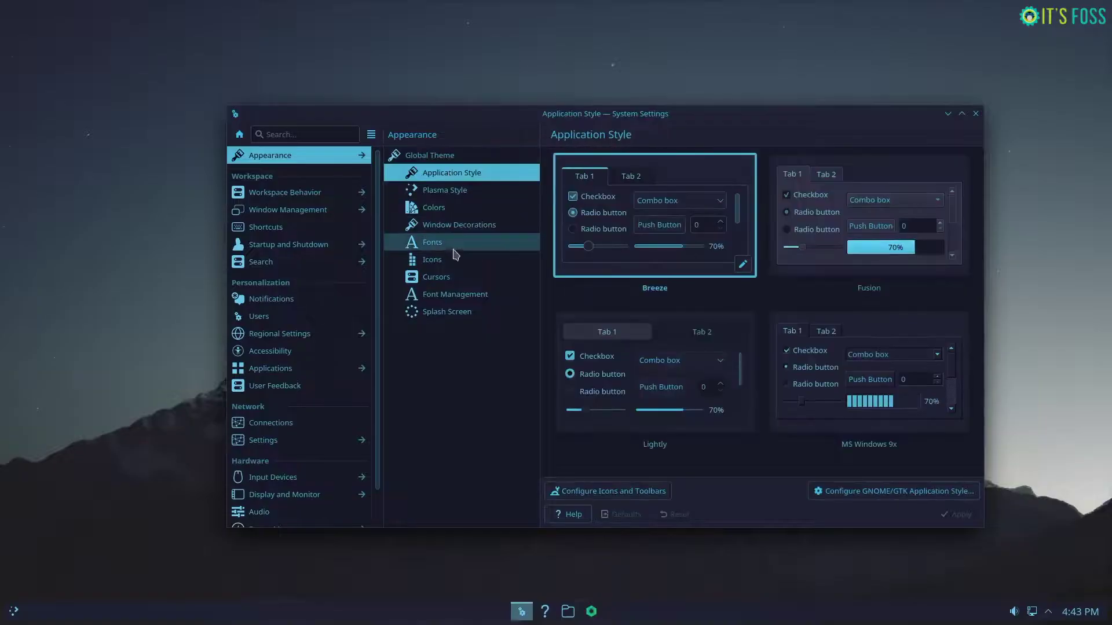
click(470, 198)
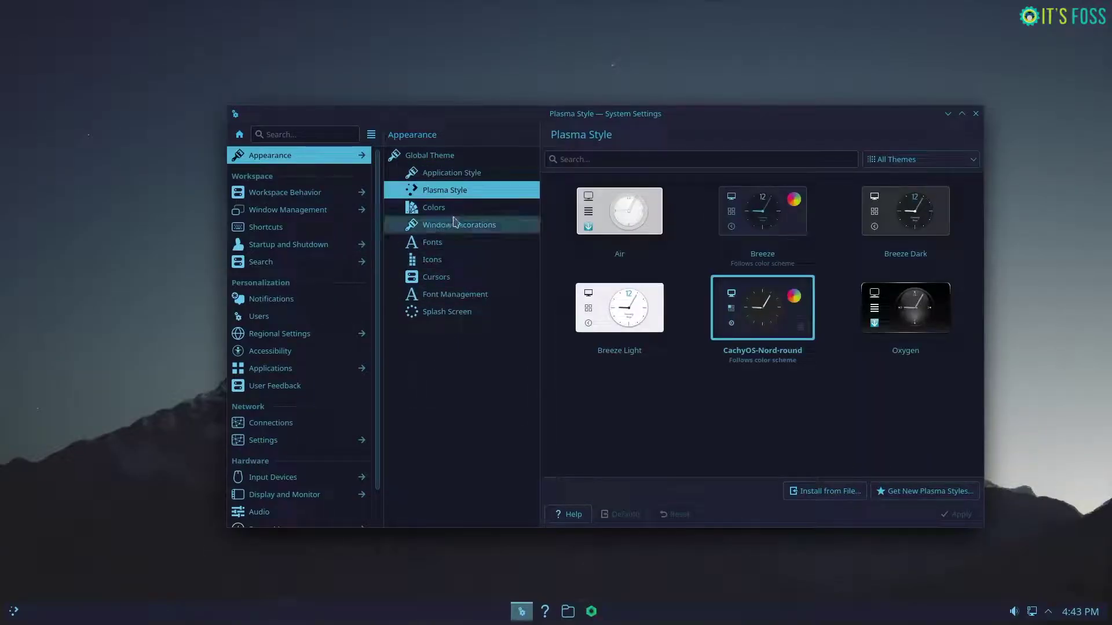
click(264, 195)
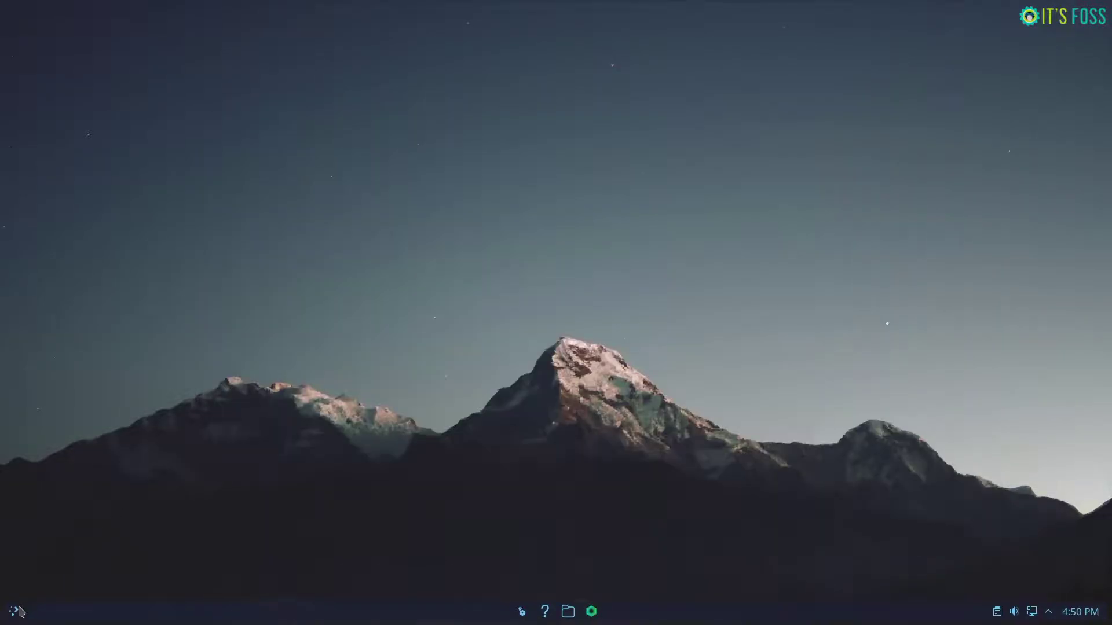
- Open the Alacritty terminal from the launcher and list the home folder with ls
click(16, 612)
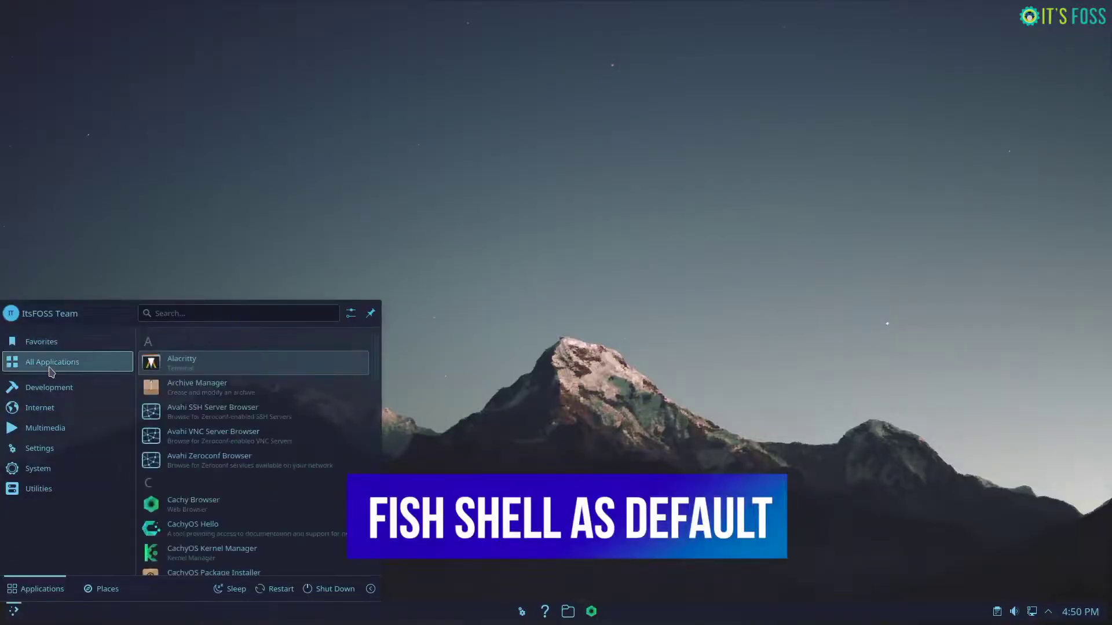
click(213, 367)
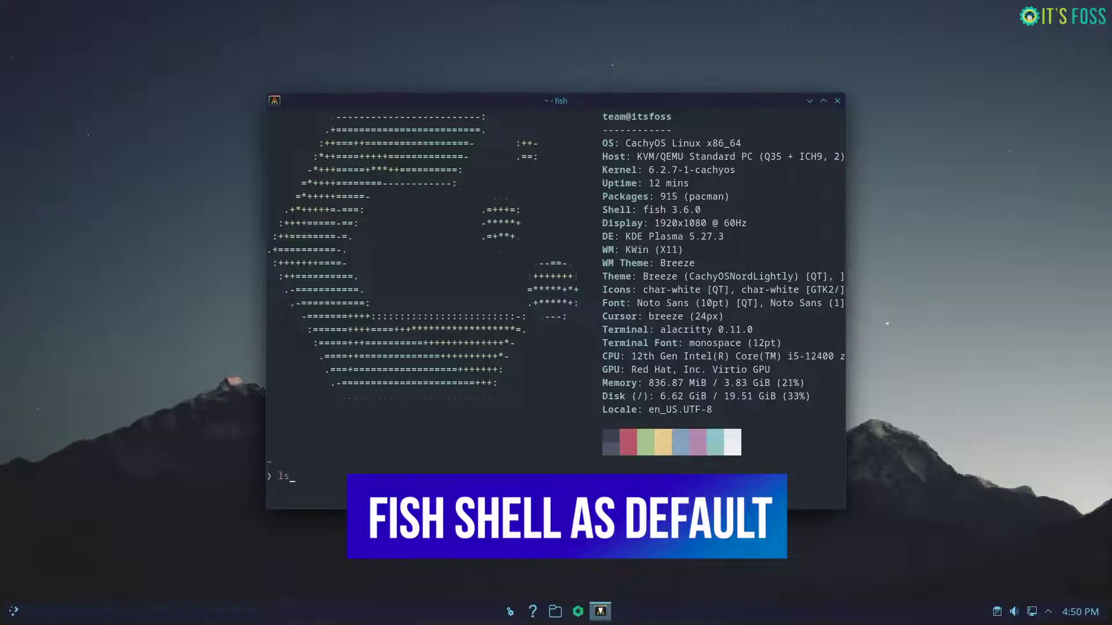
key(Return)
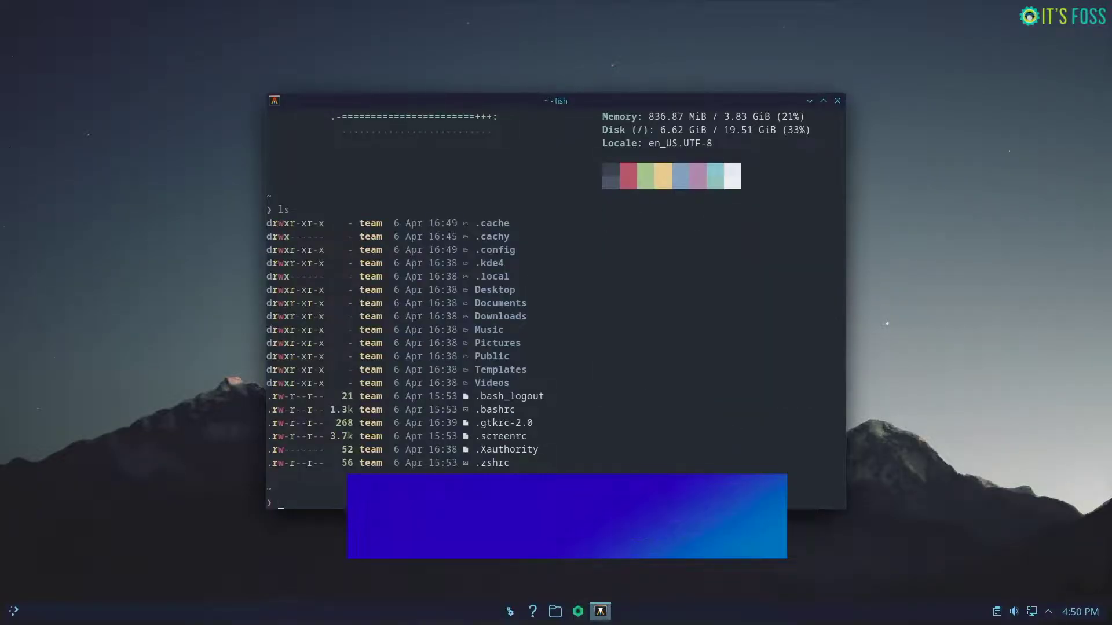
- Clear the screen, print the kernel release with uname -r, and enlarge the terminal window
text(clear)
key(Return)
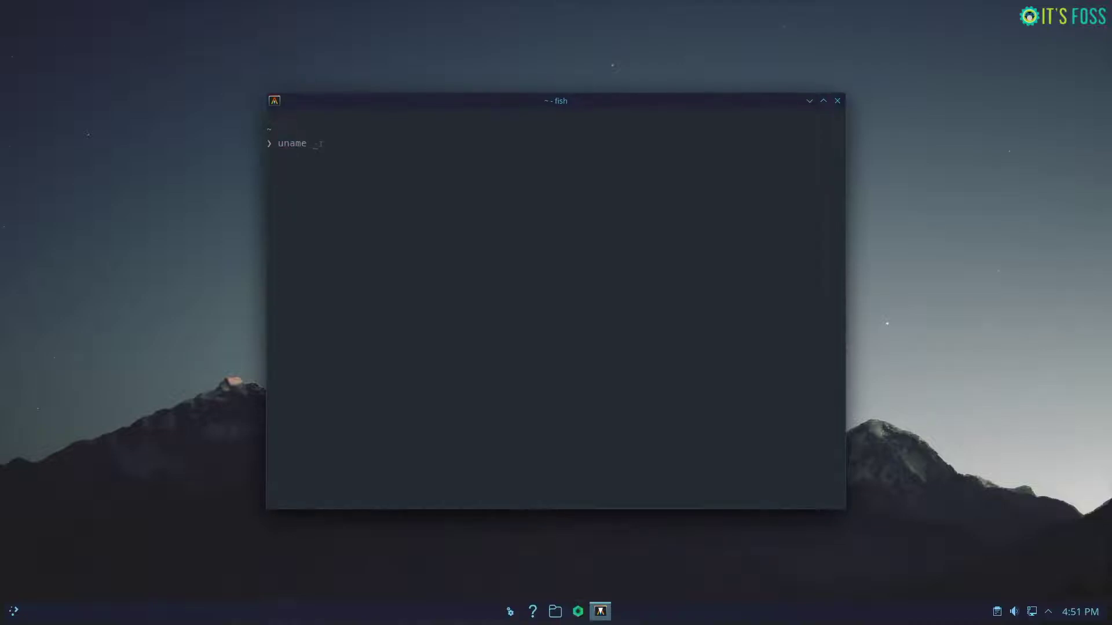
key(Return)
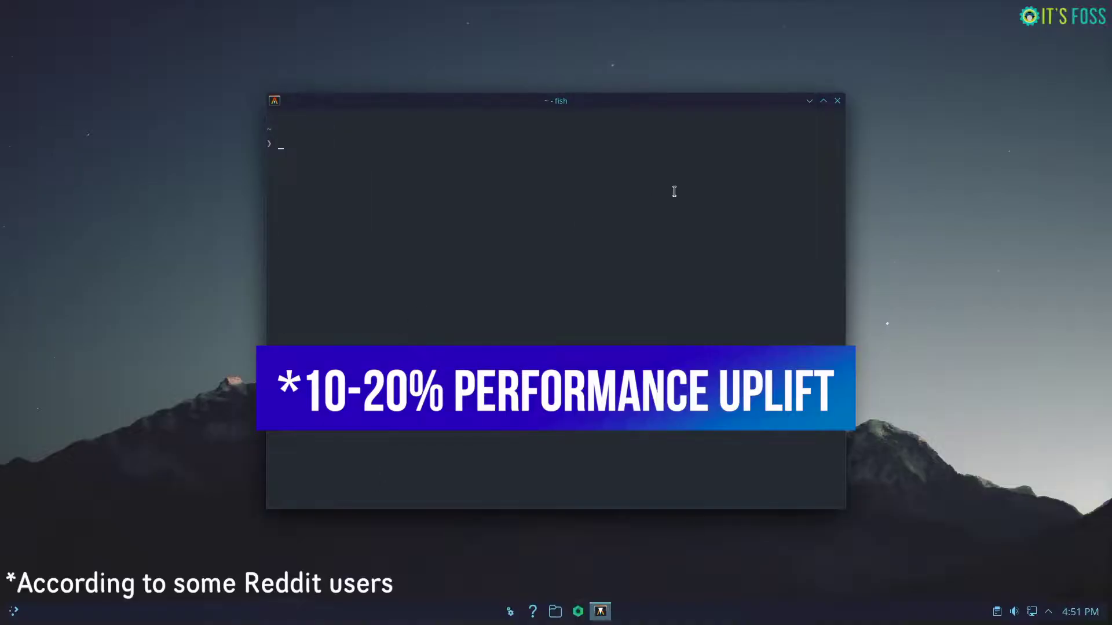
drag(844, 94, 883, 141)
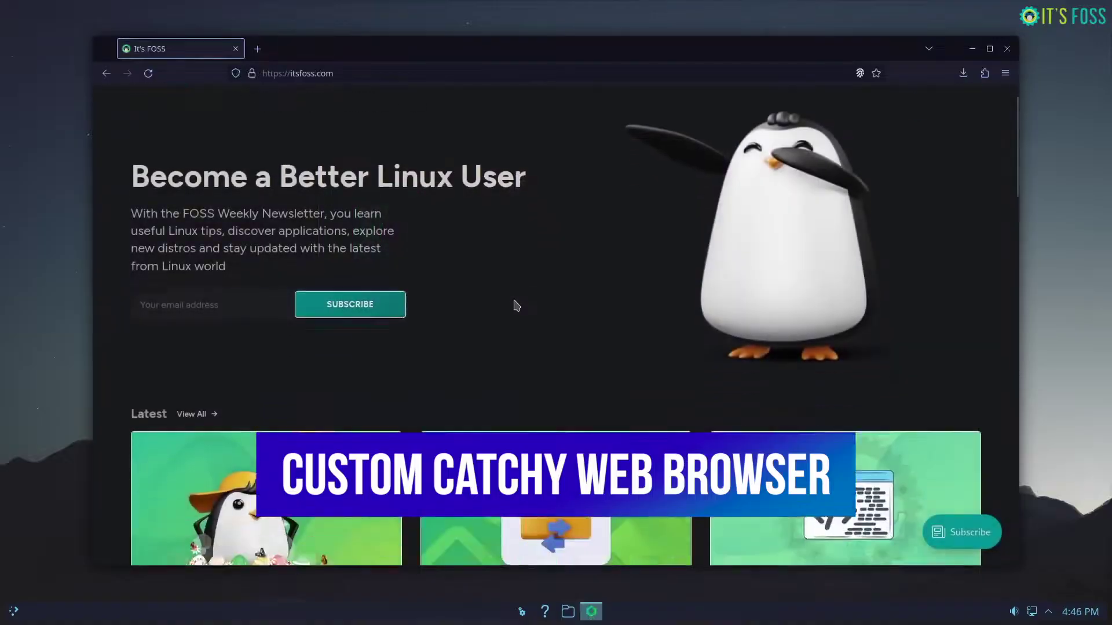
- Scroll through the It's FOSS homepage articles, then pick an application to open the file with
scroll(528, 329, down, 5)
scroll(529, 329, down, 8)
scroll(524, 329, up, 11)
scroll(460, 283, up, 3)
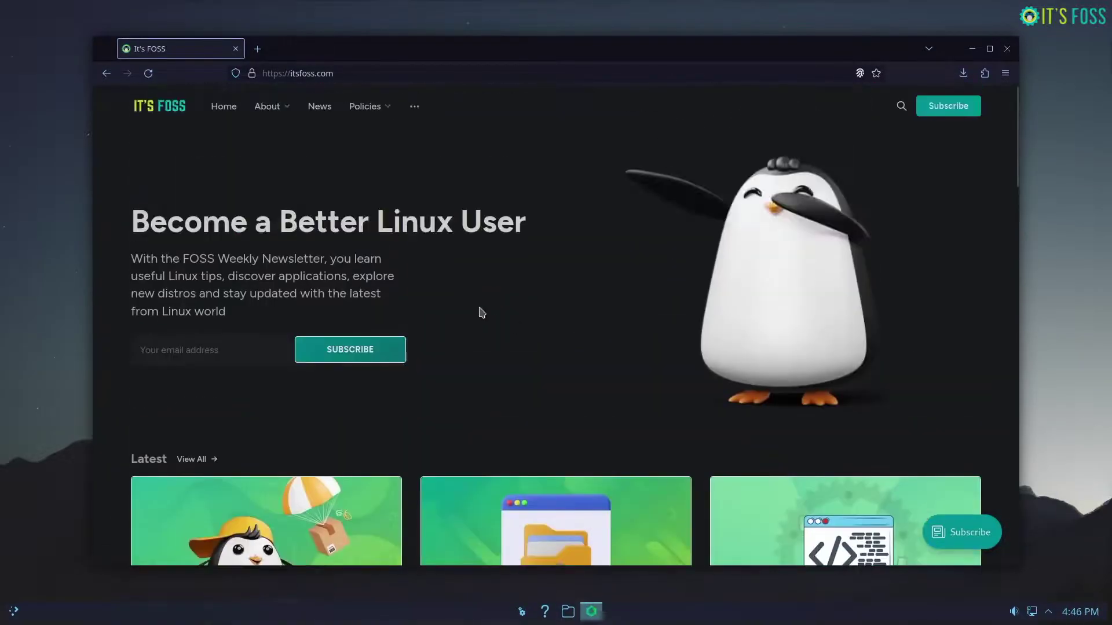
scroll(340, 377, down, 10)
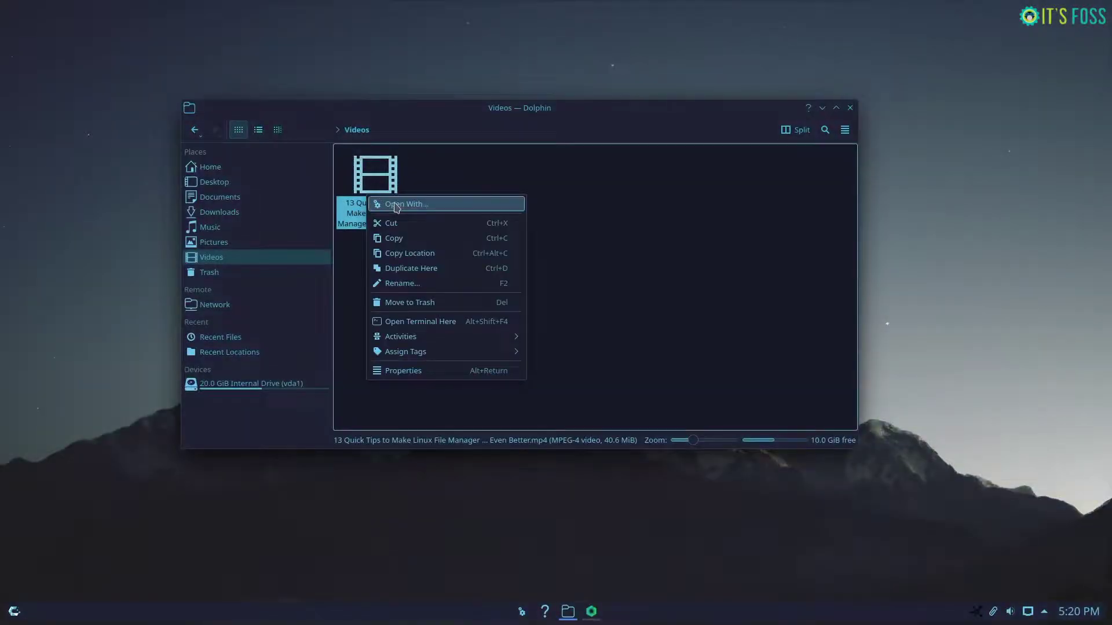
click(396, 206)
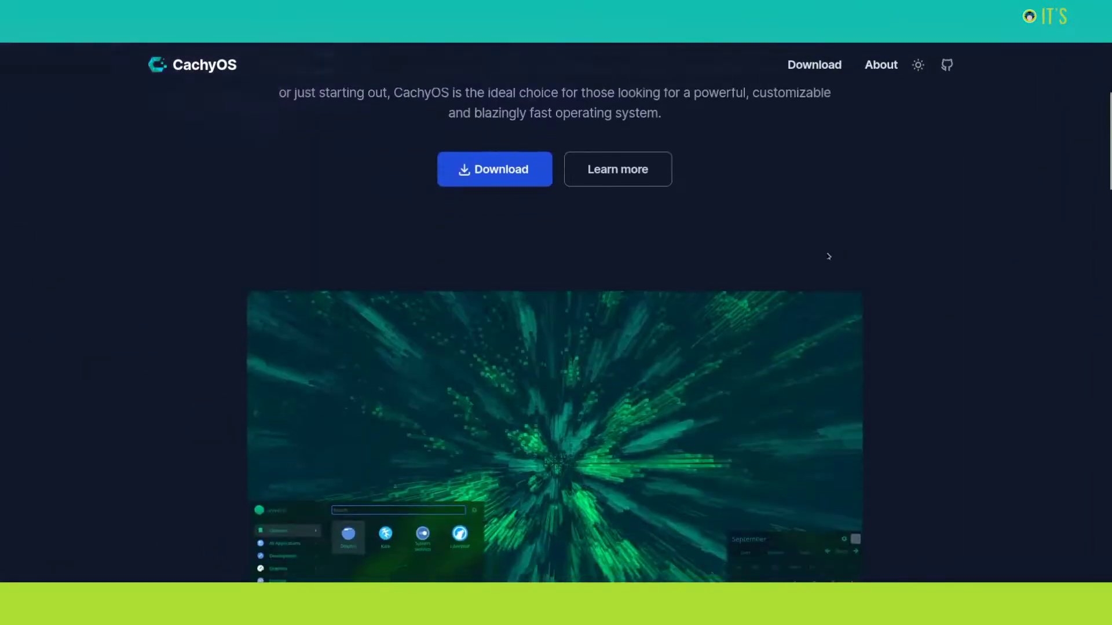
- Scroll the CachyOS homepage, then open the wiki's 'How to install CachyOS' page from the sidebar
scroll(901, 360, down, 15)
scroll(923, 397, up, 10)
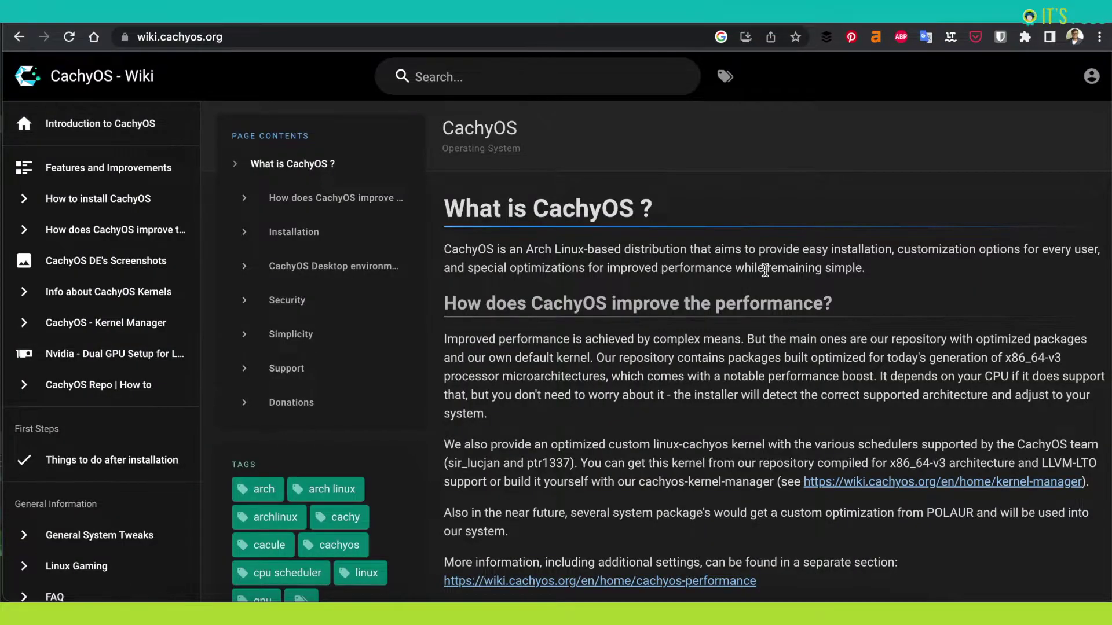
scroll(766, 270, down, 10)
scroll(766, 270, down, 10)
scroll(766, 270, up, 20)
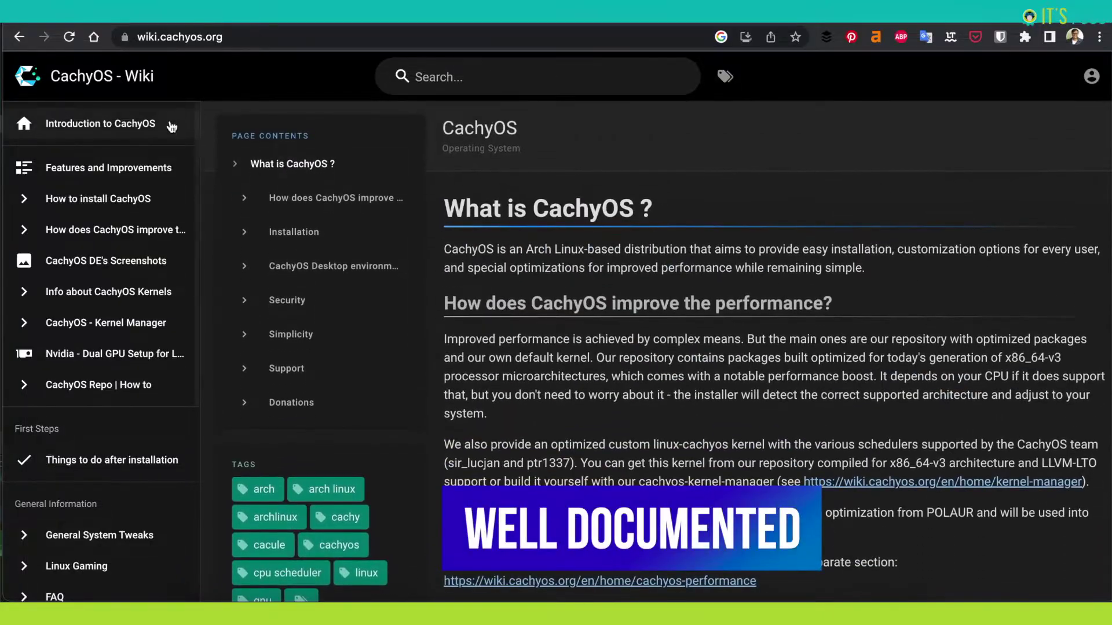
click(124, 203)
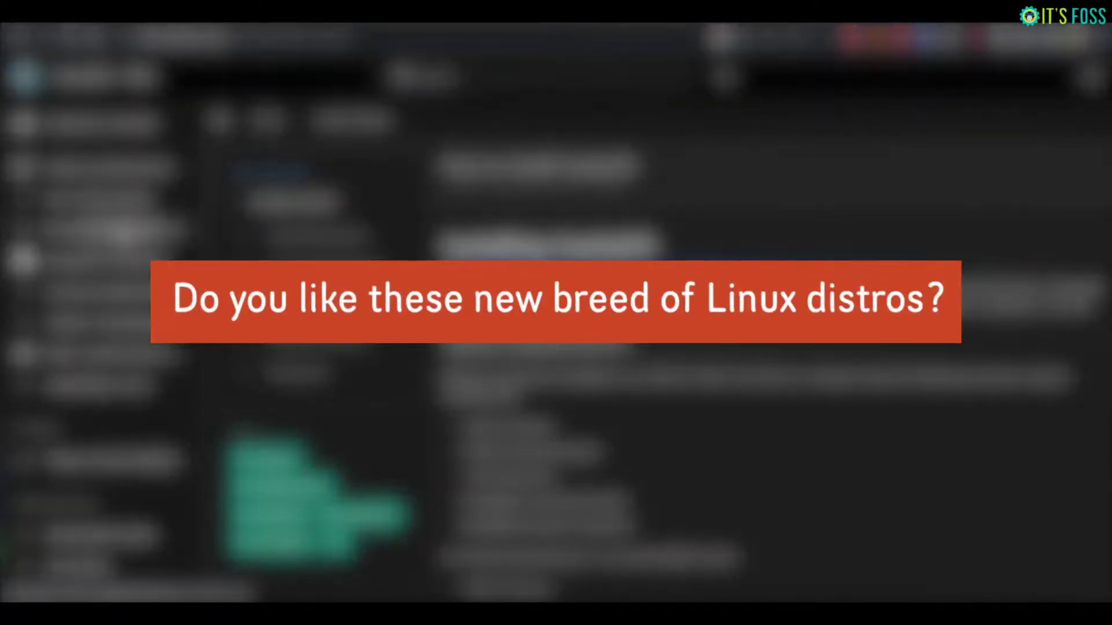
- Scroll the install guide, switch to another wiki article from the sidebar, and skim down it
scroll(123, 235, down, 10)
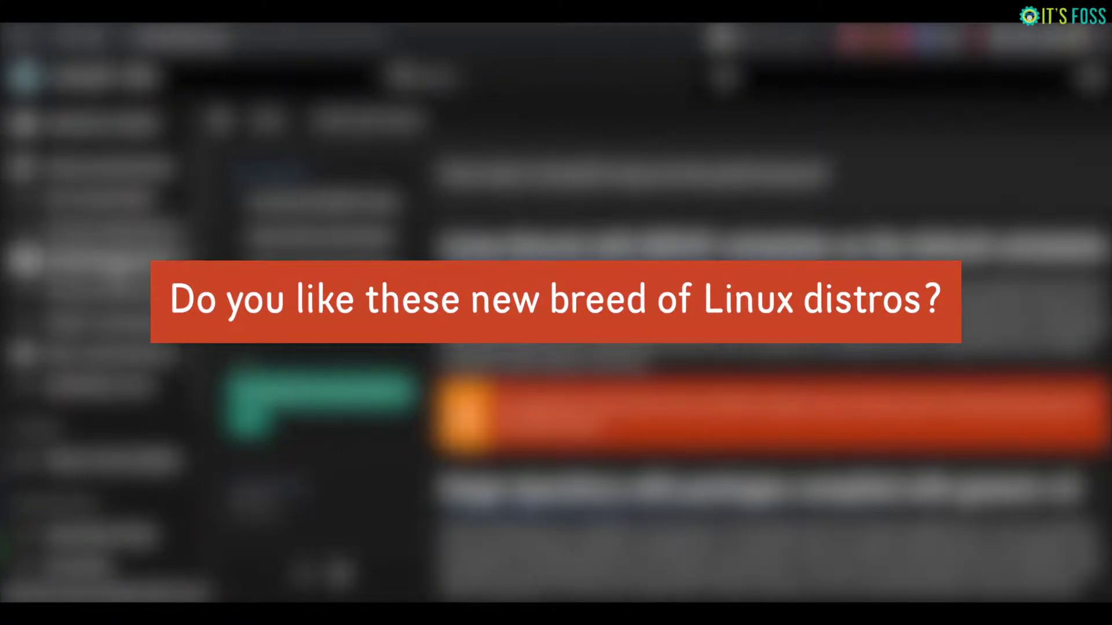
click(116, 261)
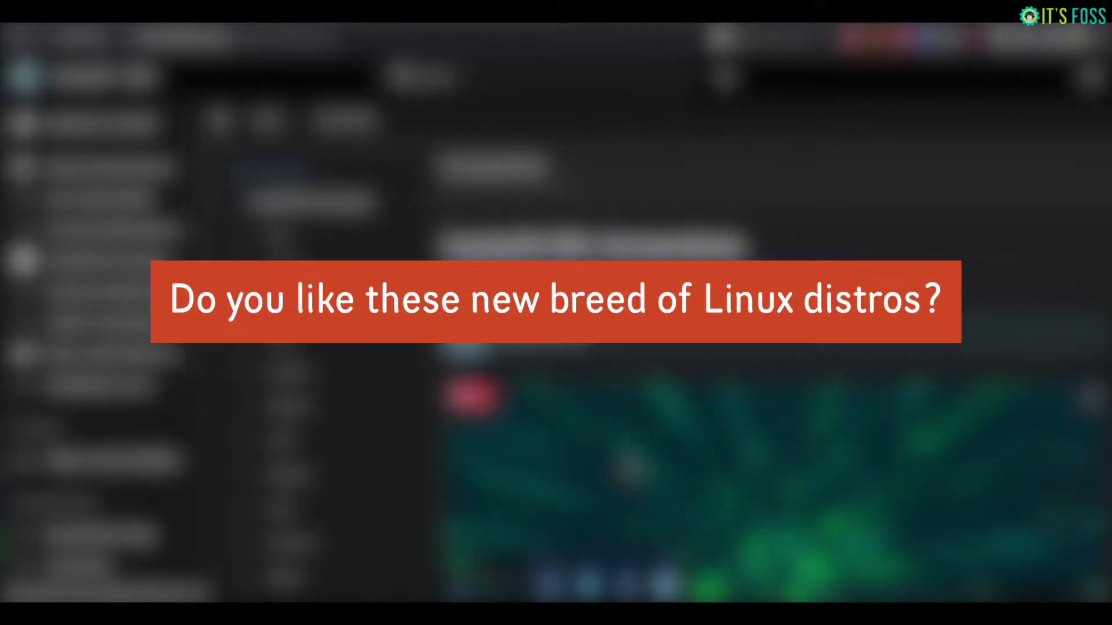
scroll(776, 348, down, 10)
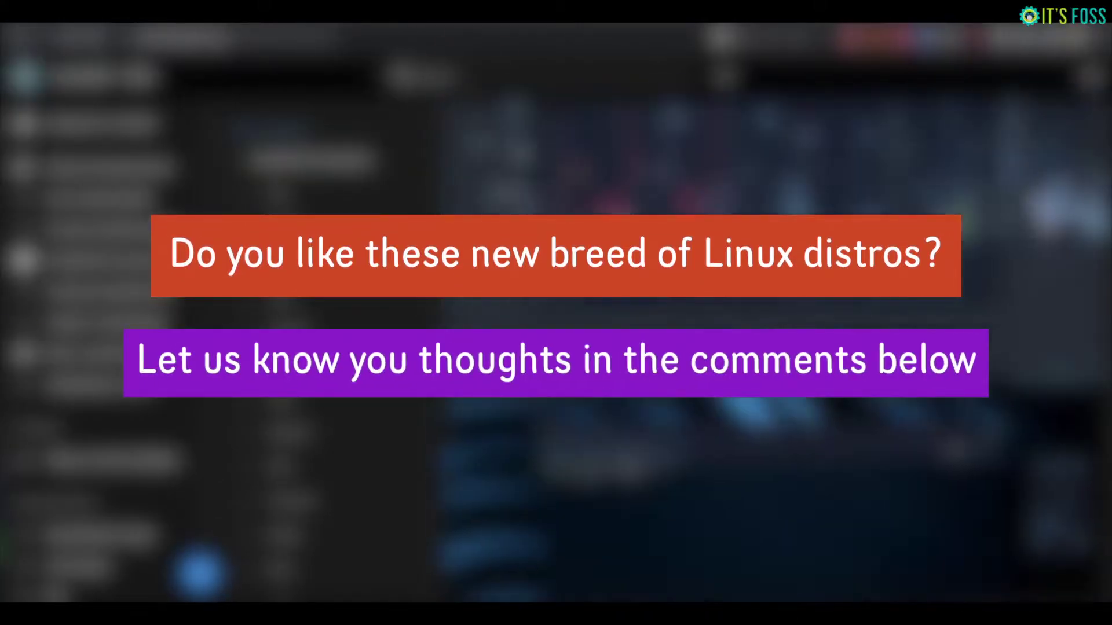